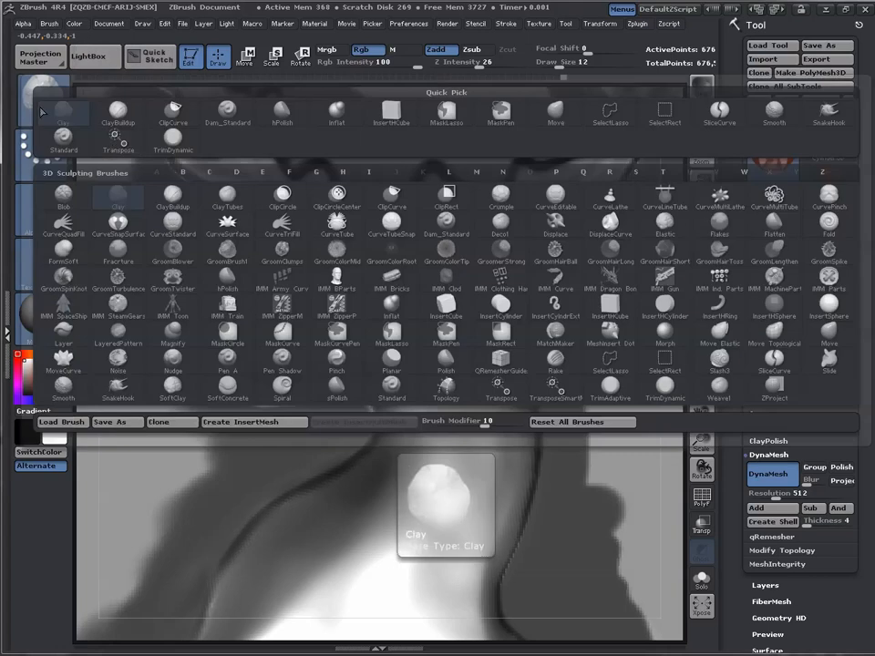
- Sculpt the deer's jaw line with the ClayTubes brush at draw size 37 and Z Intensity 9
{"action": "left_click", "coordinate": [231, 196]}
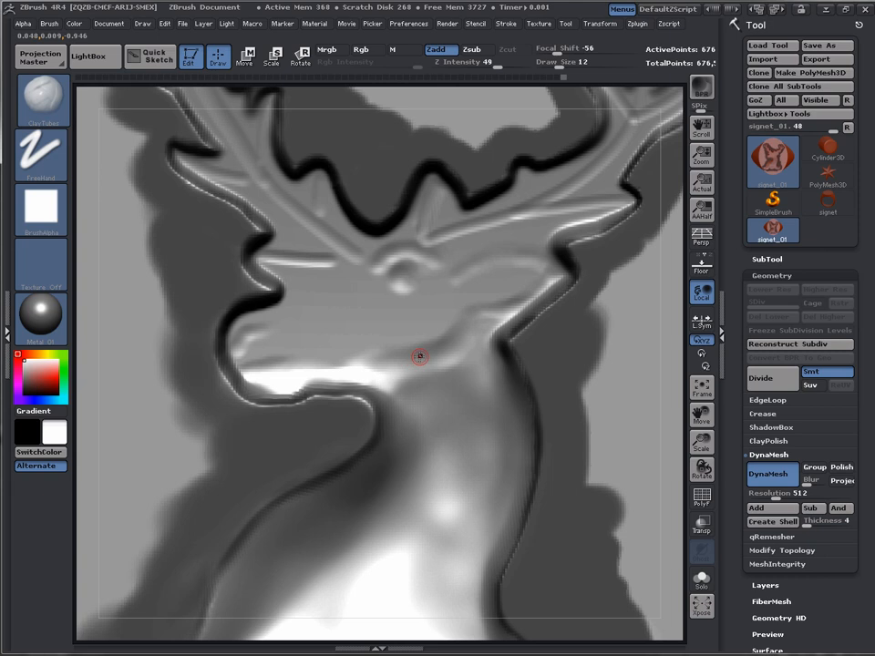
{"action": "key", "text": "s"}
{"action": "left_click", "coordinate": [407, 350]}
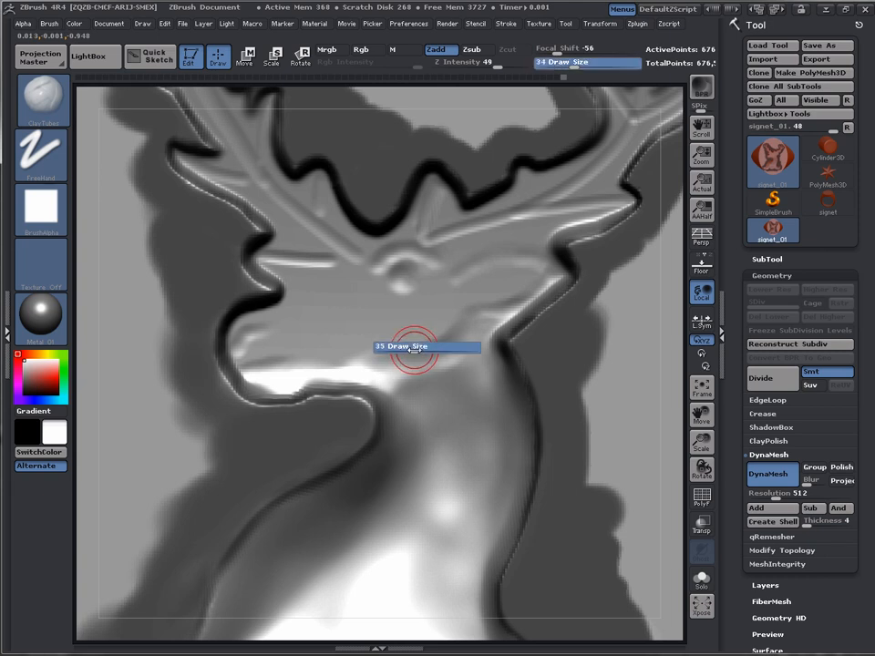
{"action": "left_click_drag", "start_coordinate": [415, 350], "coordinate": [418, 351]}
{"action": "left_click_drag", "start_coordinate": [479, 64], "coordinate": [457, 64]}
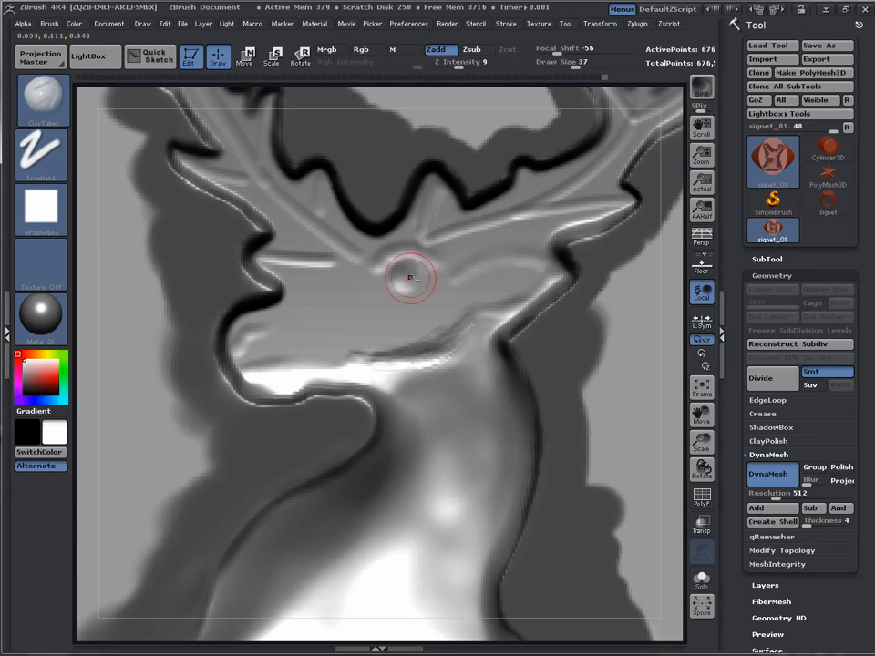
- Undo the last stroke on the eye and carve a ring around the eyeball at draw size 30
{"action": "key", "text": "ctrl+z"}
{"action": "key", "text": "bracketleft"}
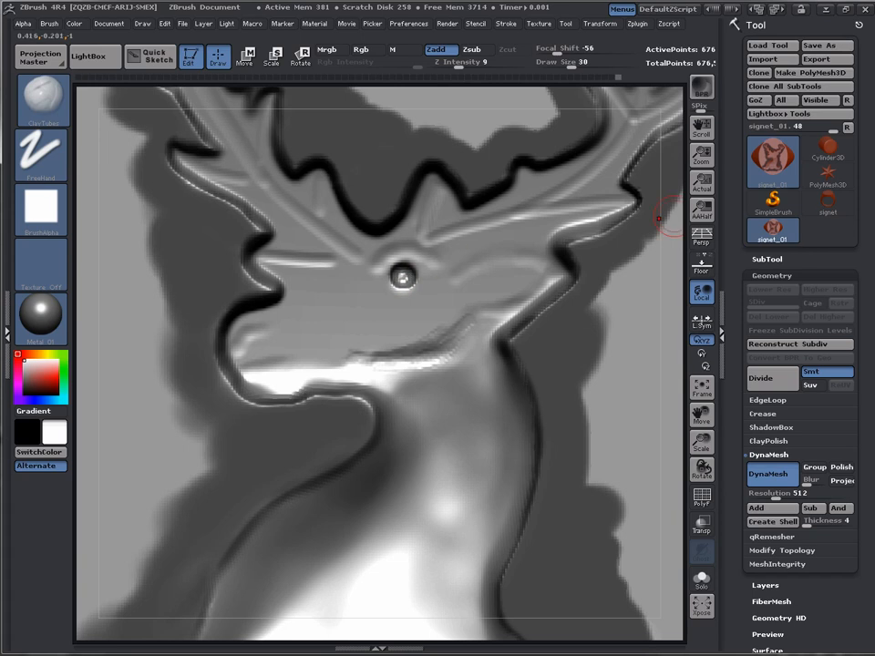
- Consult the deer_head reference photo and build up the lid ridge arching over the deer's eye
{"action": "key", "text": "alt+Tab"}
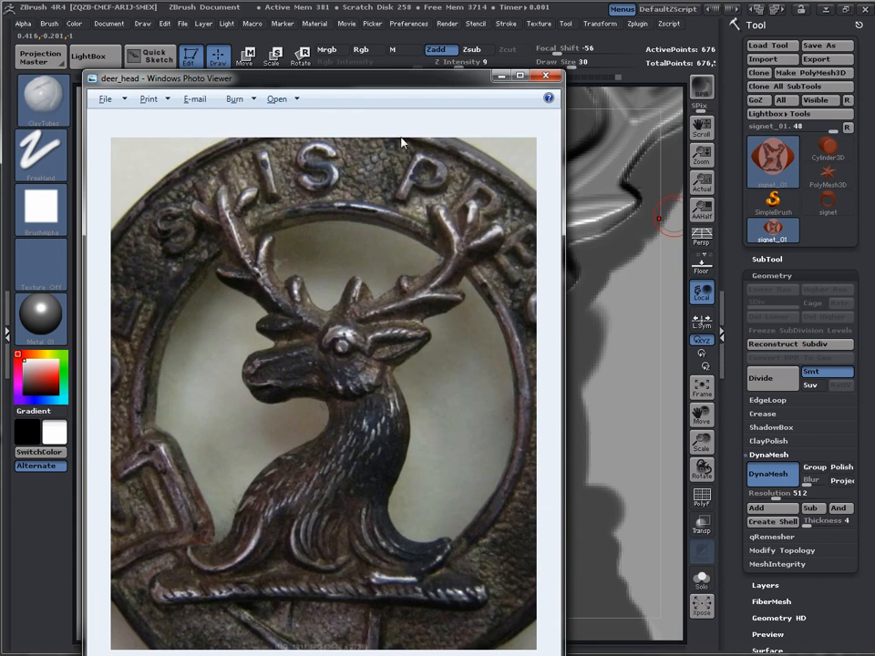
{"action": "key", "text": "alt+Tab"}
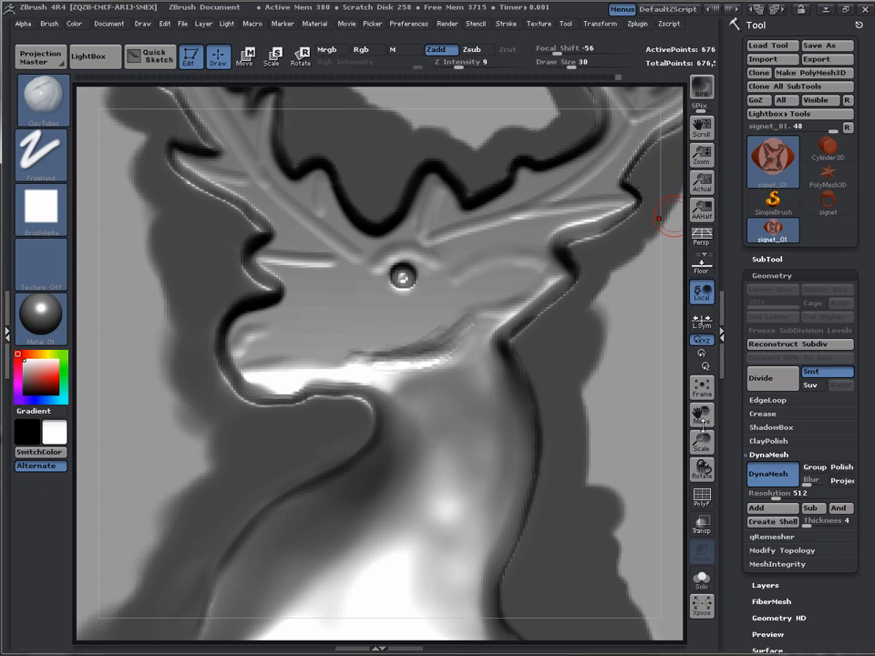
{"action": "mouse_move", "coordinate": [701, 444]}
{"action": "left_mouse_down"}
{"action": "mouse_move", "coordinate": [702, 456]}
{"action": "mouse_move", "coordinate": [702, 422]}
{"action": "mouse_move", "coordinate": [702, 437]}
{"action": "left_mouse_up"}
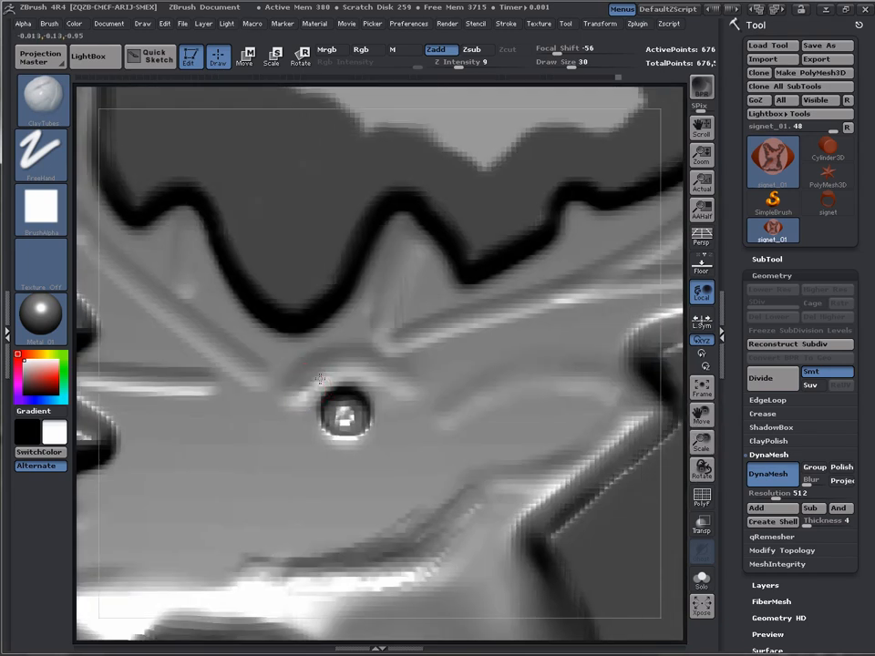
{"action": "mouse_move", "coordinate": [300, 394]}
{"action": "left_mouse_down"}
{"action": "mouse_move", "coordinate": [345, 373]}
{"action": "mouse_move", "coordinate": [379, 372]}
{"action": "mouse_move", "coordinate": [410, 387]}
{"action": "left_mouse_up"}
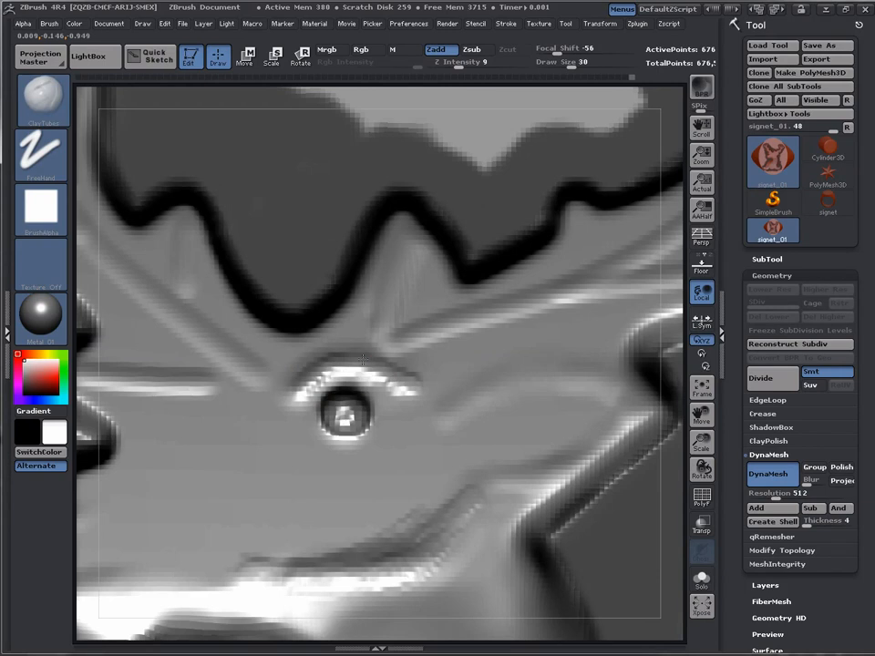
{"action": "mouse_move", "coordinate": [297, 374]}
{"action": "left_mouse_down"}
{"action": "mouse_move", "coordinate": [285, 391]}
{"action": "mouse_move", "coordinate": [315, 376]}
{"action": "mouse_move", "coordinate": [363, 374]}
{"action": "mouse_move", "coordinate": [401, 381]}
{"action": "mouse_move", "coordinate": [405, 399]}
{"action": "left_mouse_up"}
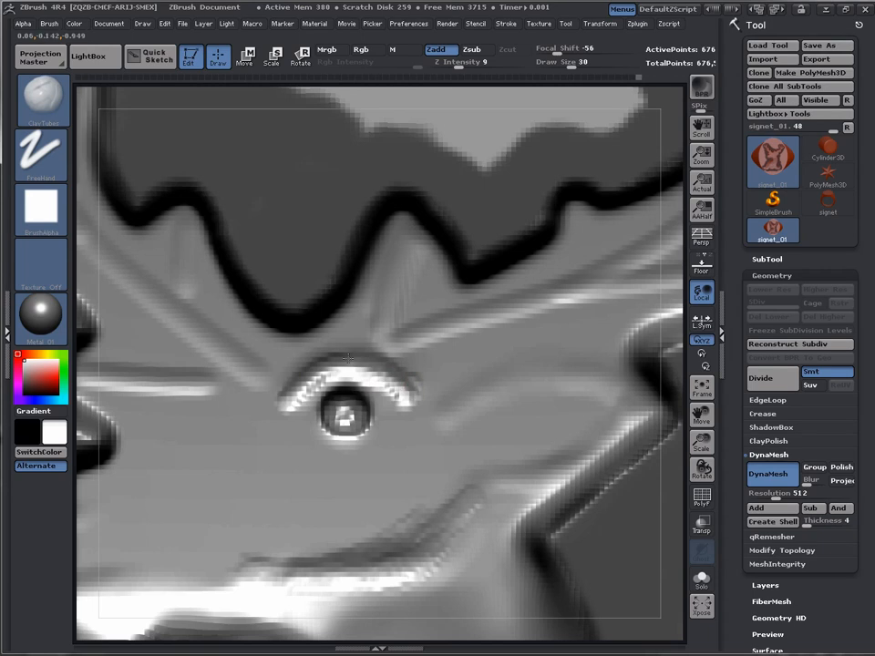
{"action": "mouse_move", "coordinate": [288, 380]}
{"action": "left_mouse_down"}
{"action": "mouse_move", "coordinate": [351, 368]}
{"action": "mouse_move", "coordinate": [413, 375]}
{"action": "left_mouse_up"}
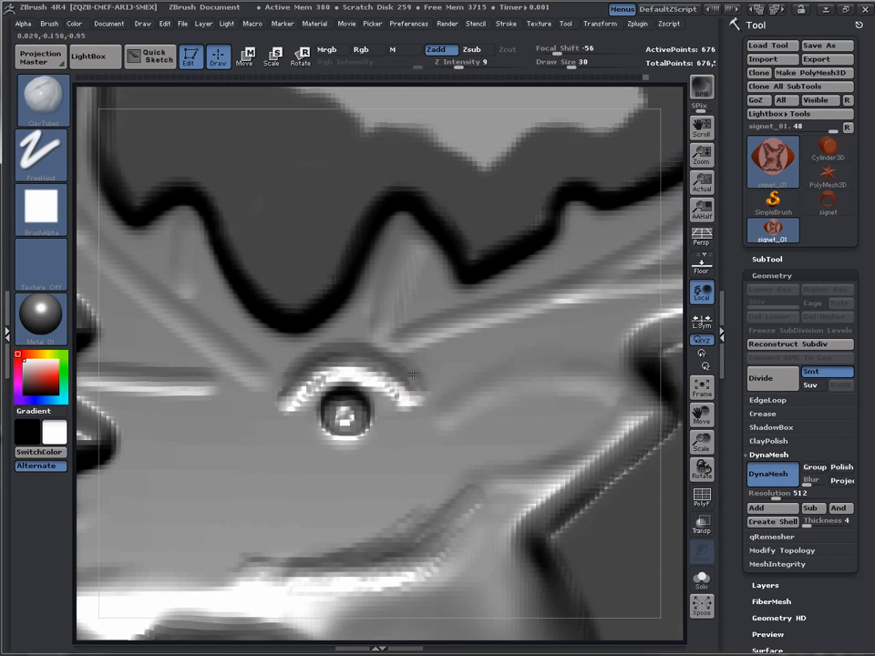
- Raise the draw size to 63 and sculpt the lower lid and the skin folds beneath the eye
{"action": "key", "text": "]"}
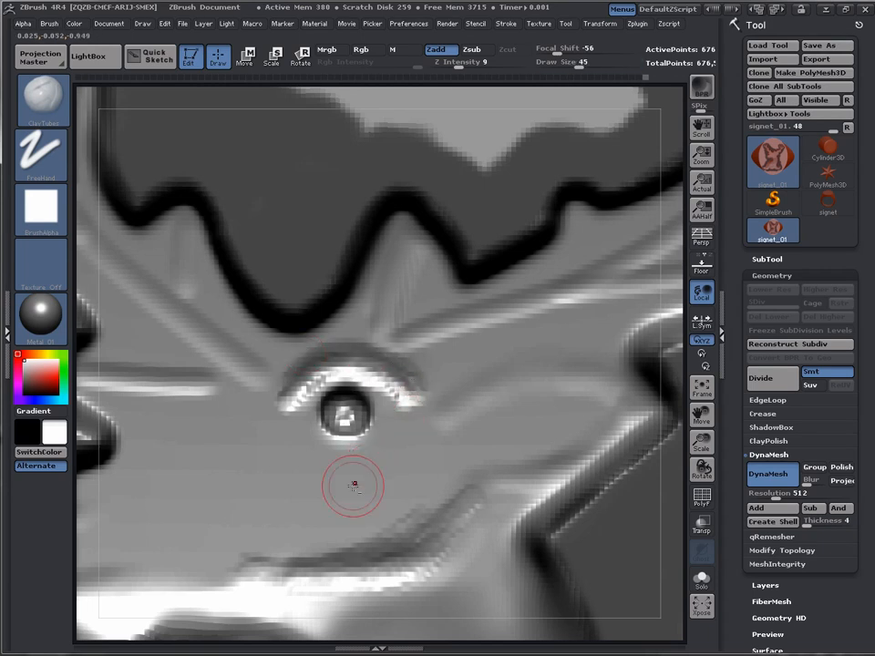
{"action": "key", "text": "]"}
{"action": "left_click_drag", "start_coordinate": [319, 502], "coordinate": [424, 465]}
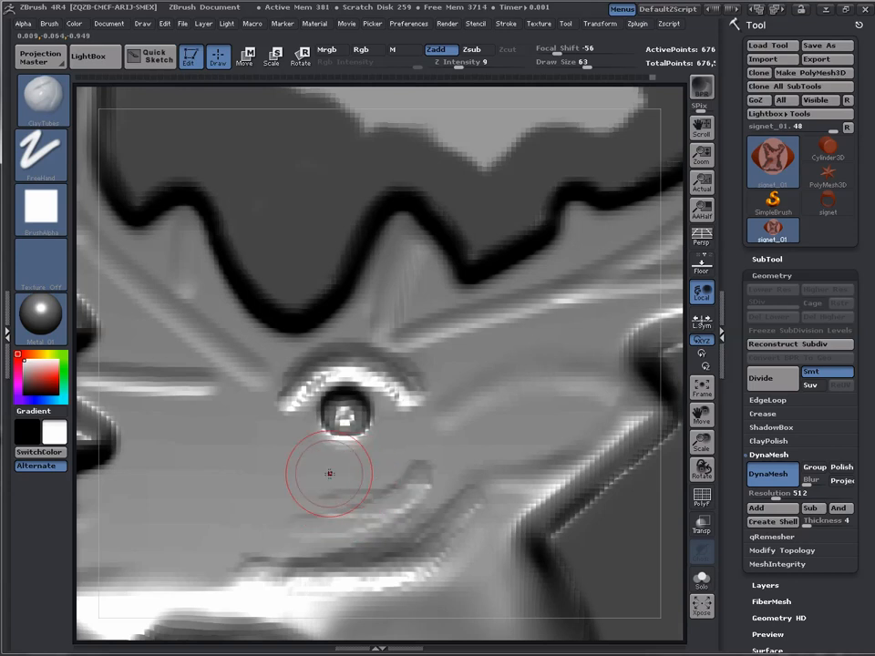
{"action": "mouse_move", "coordinate": [310, 474]}
{"action": "left_mouse_down"}
{"action": "mouse_move", "coordinate": [365, 458]}
{"action": "mouse_move", "coordinate": [337, 465]}
{"action": "mouse_move", "coordinate": [394, 461]}
{"action": "left_mouse_up"}
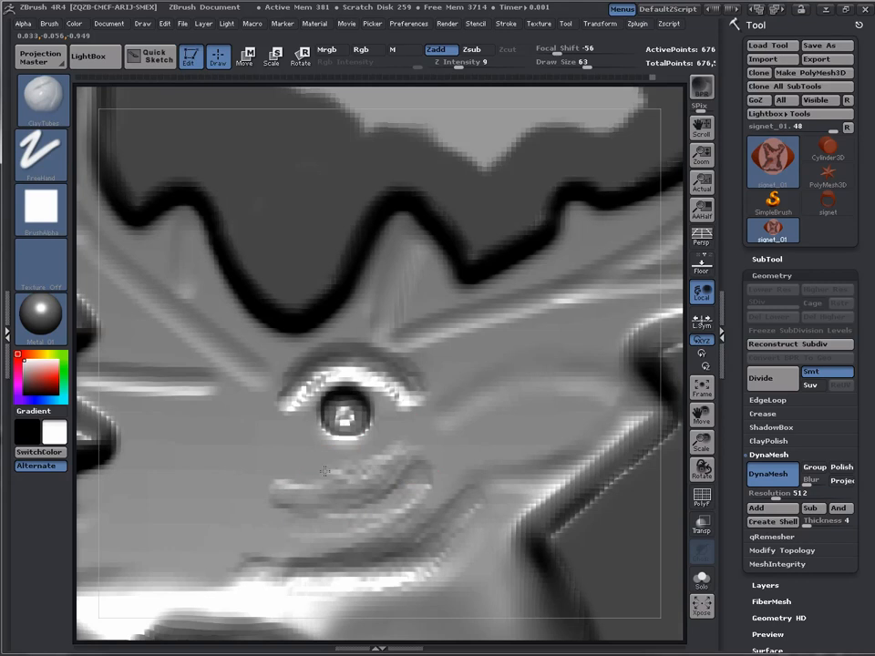
{"action": "mouse_move", "coordinate": [337, 469]}
{"action": "left_mouse_down"}
{"action": "mouse_move", "coordinate": [344, 454]}
{"action": "mouse_move", "coordinate": [379, 463]}
{"action": "left_mouse_up"}
{"action": "mouse_move", "coordinate": [296, 434]}
{"action": "left_mouse_down"}
{"action": "mouse_move", "coordinate": [363, 461]}
{"action": "mouse_move", "coordinate": [366, 450]}
{"action": "left_mouse_up"}
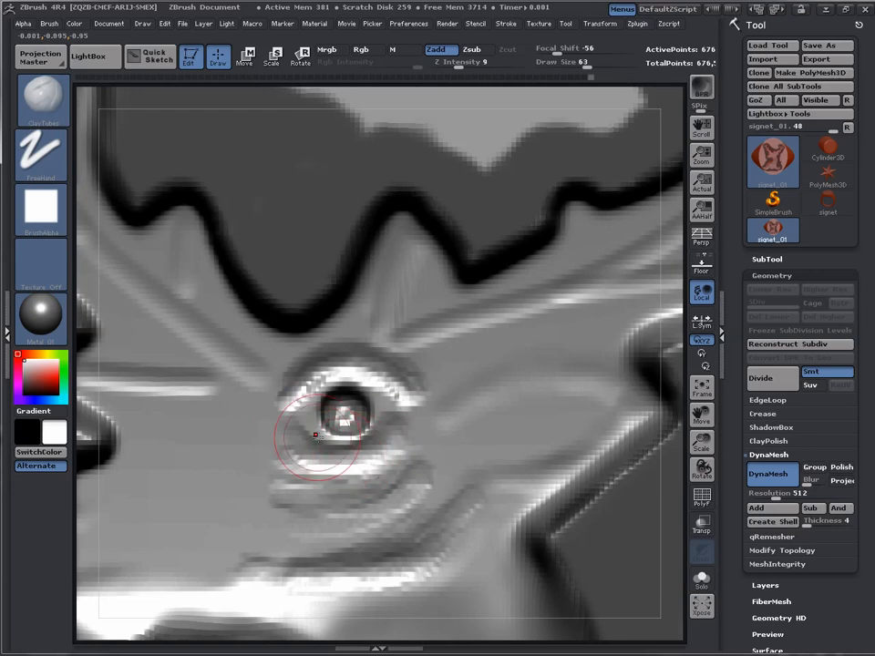
- Refine the rim and lids around the eye with ClayTubes strokes, reducing the draw size to 53 and 44
{"action": "key", "text": "s"}
{"action": "left_click_drag", "start_coordinate": [322, 439], "coordinate": [331, 439]}
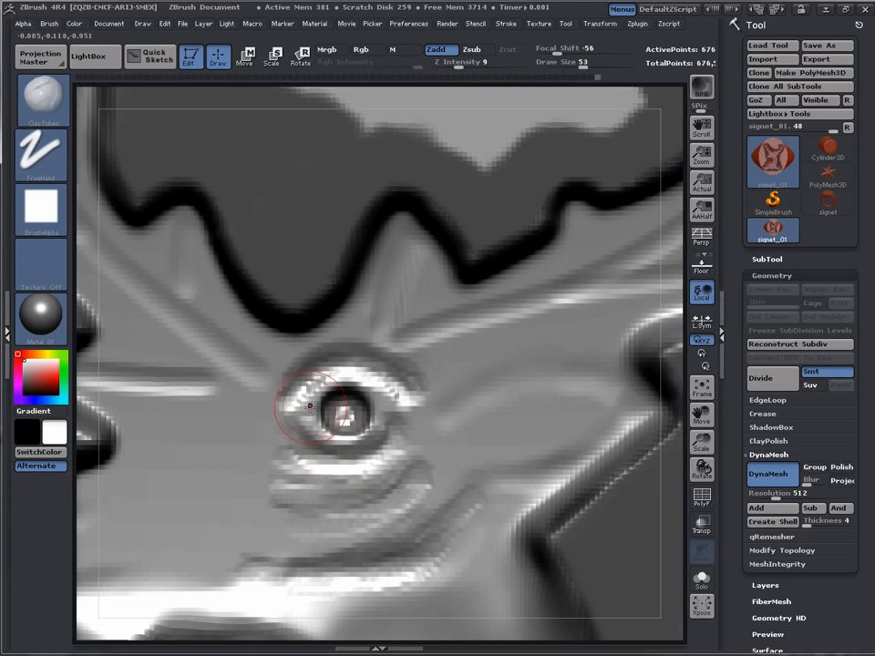
{"action": "key", "text": "s"}
{"action": "left_click_drag", "start_coordinate": [323, 404], "coordinate": [315, 404]}
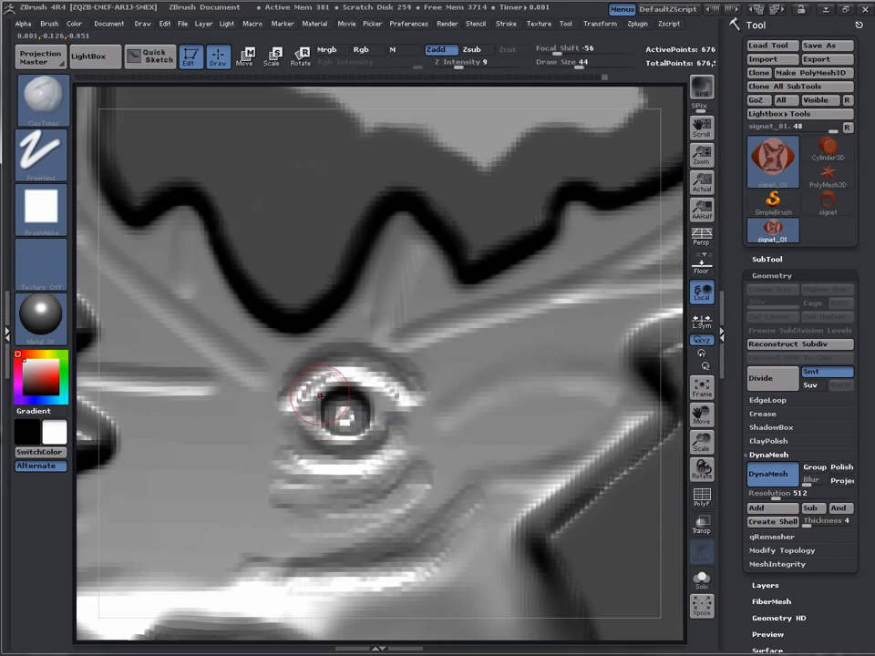
{"action": "left_click_drag", "start_coordinate": [306, 395], "coordinate": [289, 419]}
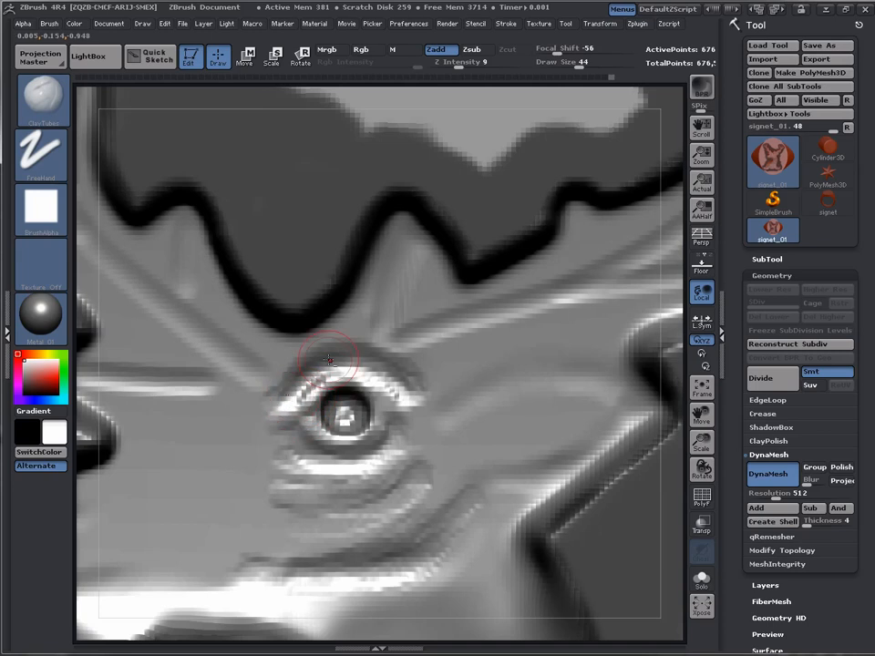
{"action": "left_click_drag", "start_coordinate": [340, 357], "coordinate": [413, 392]}
- Build up the curved upper edge of the ear and its base beside the eye at draw size 37
{"action": "key", "text": "s"}
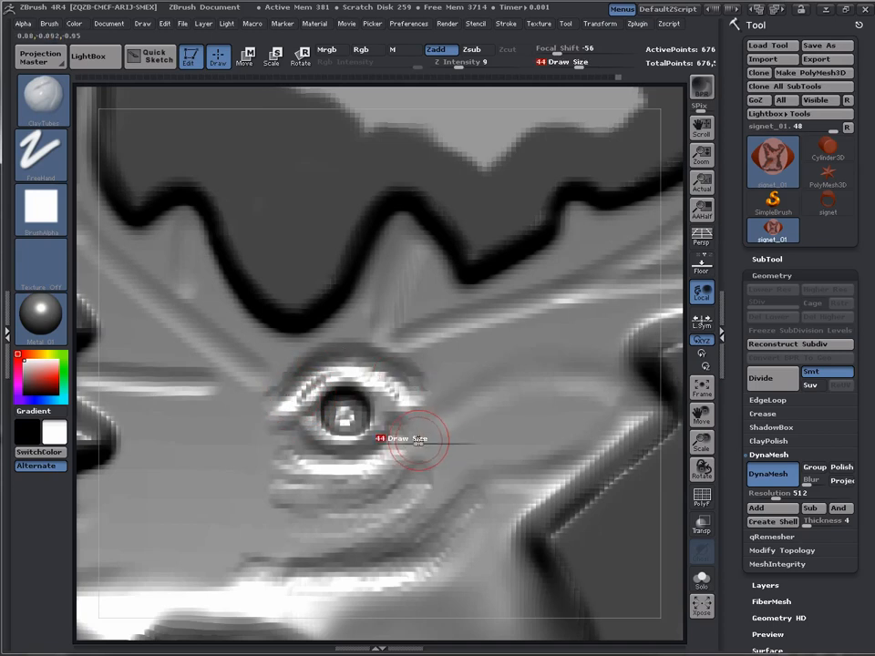
{"action": "left_click_drag", "start_coordinate": [415, 443], "coordinate": [424, 444]}
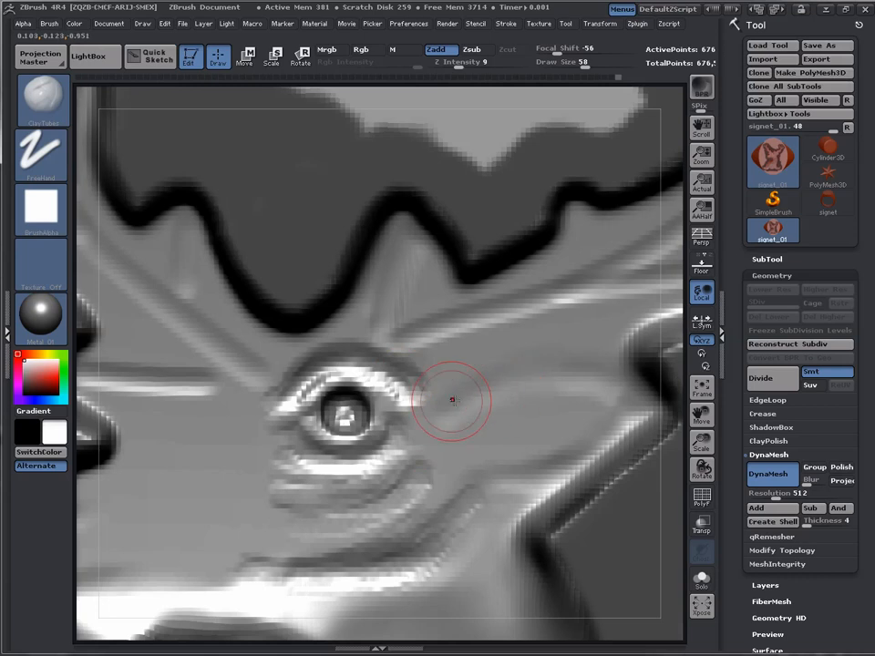
{"action": "key", "text": "s"}
{"action": "mouse_move", "coordinate": [449, 399]}
{"action": "left_mouse_down"}
{"action": "mouse_move", "coordinate": [441, 398]}
{"action": "mouse_move", "coordinate": [515, 384]}
{"action": "mouse_move", "coordinate": [613, 396]}
{"action": "mouse_move", "coordinate": [510, 385]}
{"action": "mouse_move", "coordinate": [446, 400]}
{"action": "left_mouse_up"}
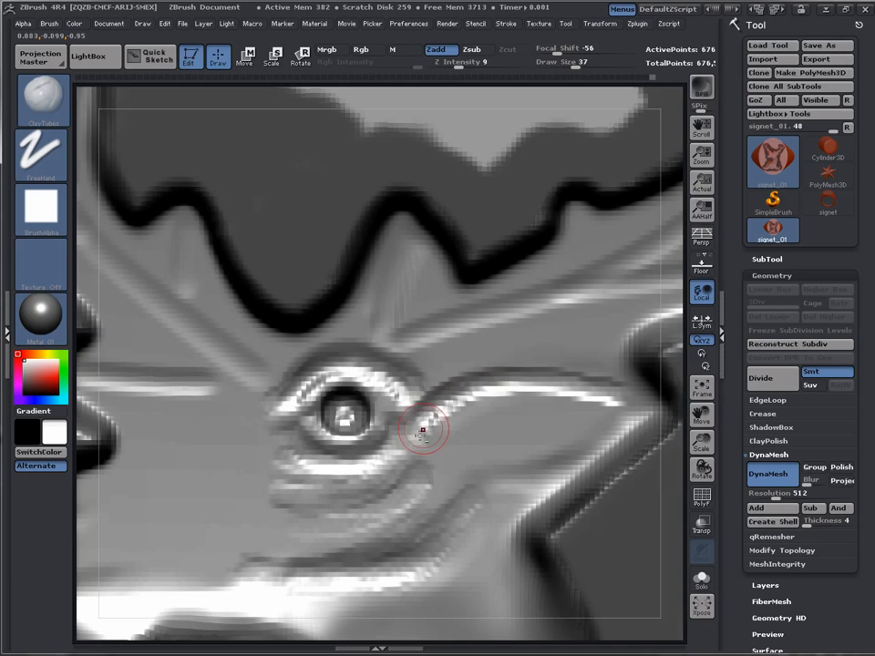
{"action": "left_click_drag", "start_coordinate": [425, 427], "coordinate": [419, 446]}
{"action": "left_click_drag", "start_coordinate": [445, 401], "coordinate": [420, 442]}
{"action": "left_click_drag", "start_coordinate": [502, 381], "coordinate": [594, 391]}
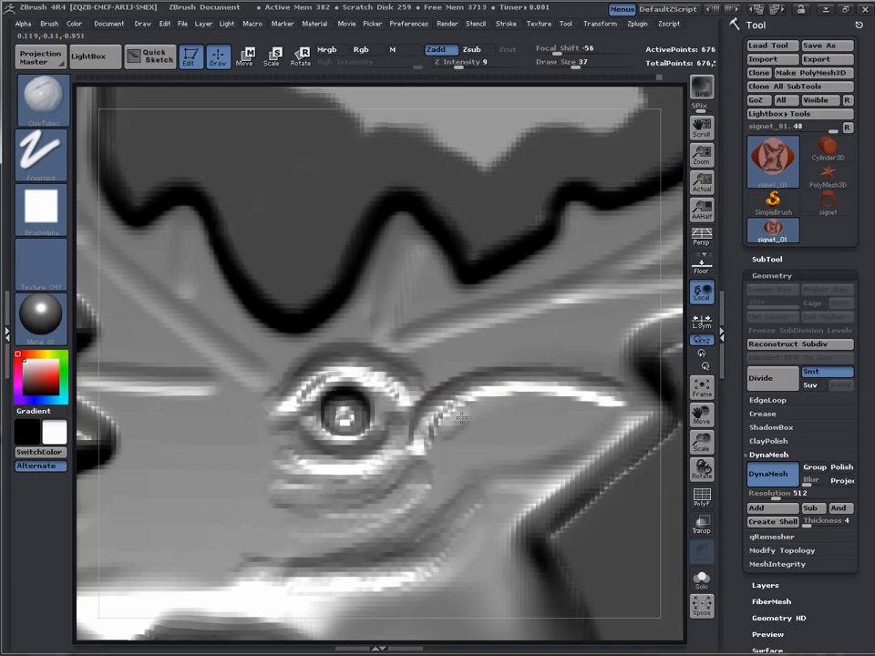
{"action": "mouse_move", "coordinate": [447, 424]}
{"action": "left_mouse_down"}
{"action": "mouse_move", "coordinate": [463, 412]}
{"action": "mouse_move", "coordinate": [511, 406]}
{"action": "left_mouse_up"}
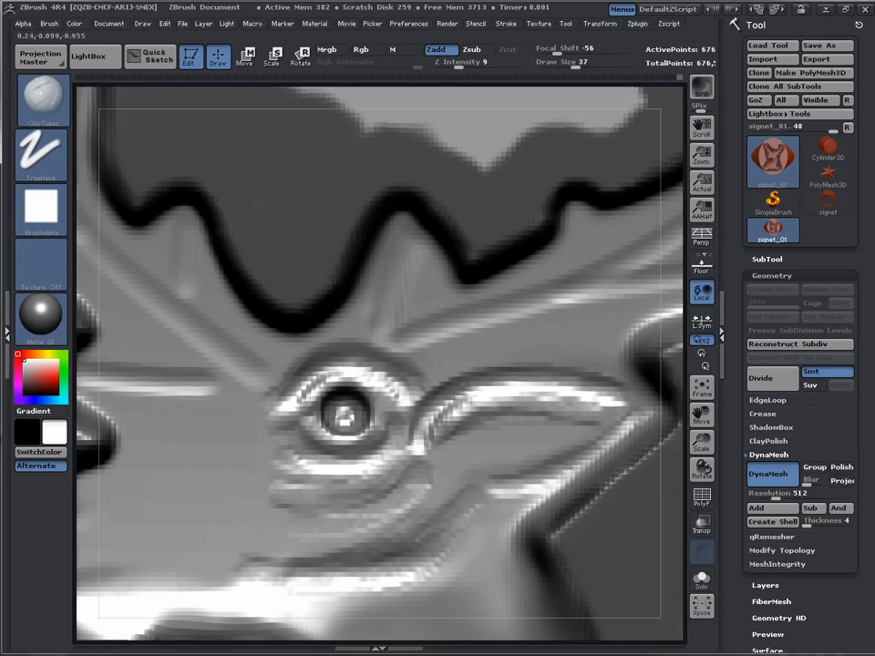
- Raise Z Intensity to 16 and sculpt the ear's interior and crisp outline, reducing the draw size to 23
{"action": "left_click_drag", "start_coordinate": [451, 63], "coordinate": [469, 63]}
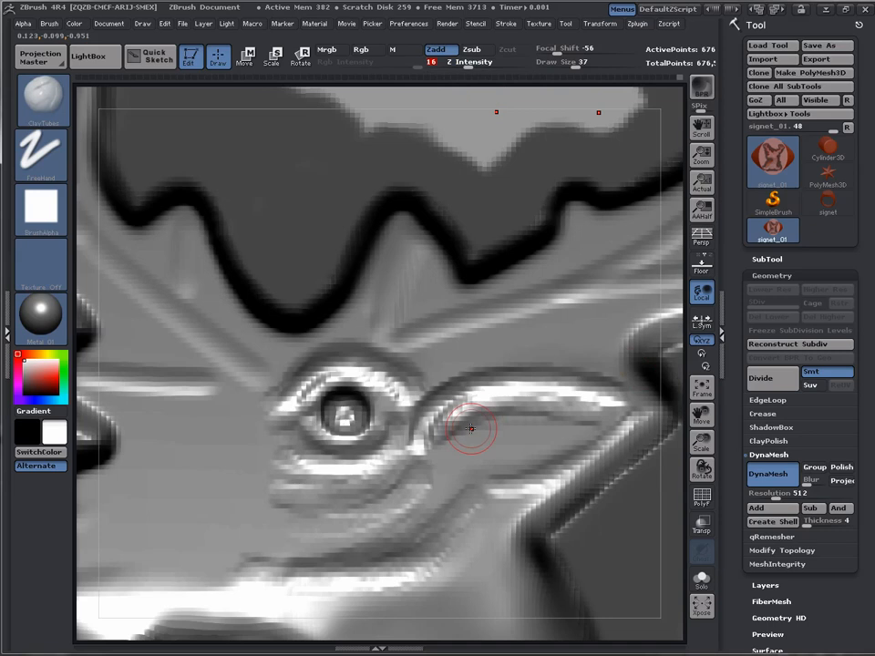
{"action": "key", "text": "s"}
{"action": "mouse_move", "coordinate": [470, 425]}
{"action": "left_mouse_down"}
{"action": "mouse_move", "coordinate": [538, 430]}
{"action": "mouse_move", "coordinate": [492, 444]}
{"action": "mouse_move", "coordinate": [480, 458]}
{"action": "mouse_move", "coordinate": [463, 452]}
{"action": "mouse_move", "coordinate": [473, 428]}
{"action": "mouse_move", "coordinate": [513, 419]}
{"action": "mouse_move", "coordinate": [514, 381]}
{"action": "left_mouse_up"}
{"action": "key", "text": "s"}
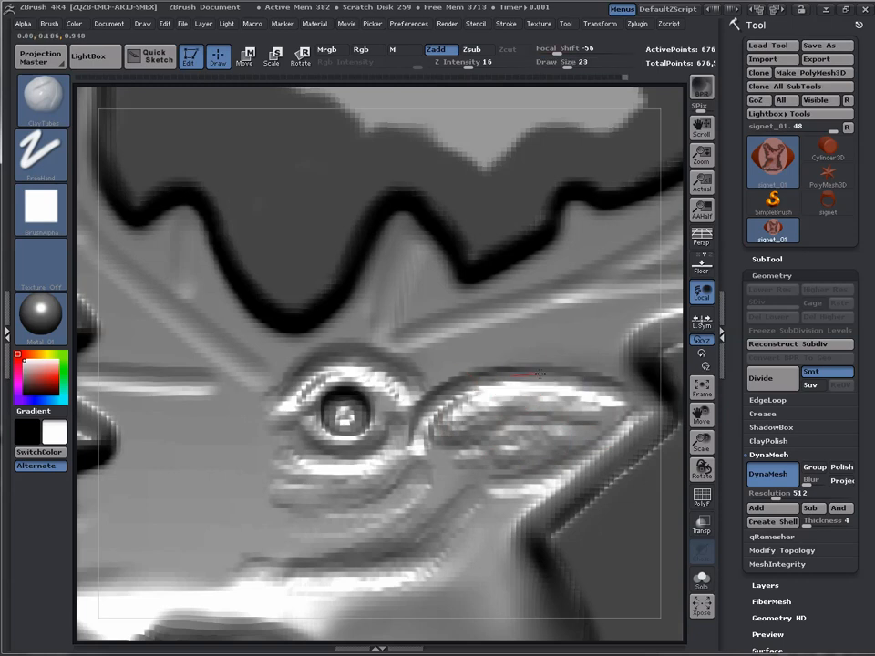
{"action": "left_click_drag", "start_coordinate": [589, 385], "coordinate": [627, 404]}
{"action": "left_click_drag", "start_coordinate": [423, 425], "coordinate": [536, 379]}
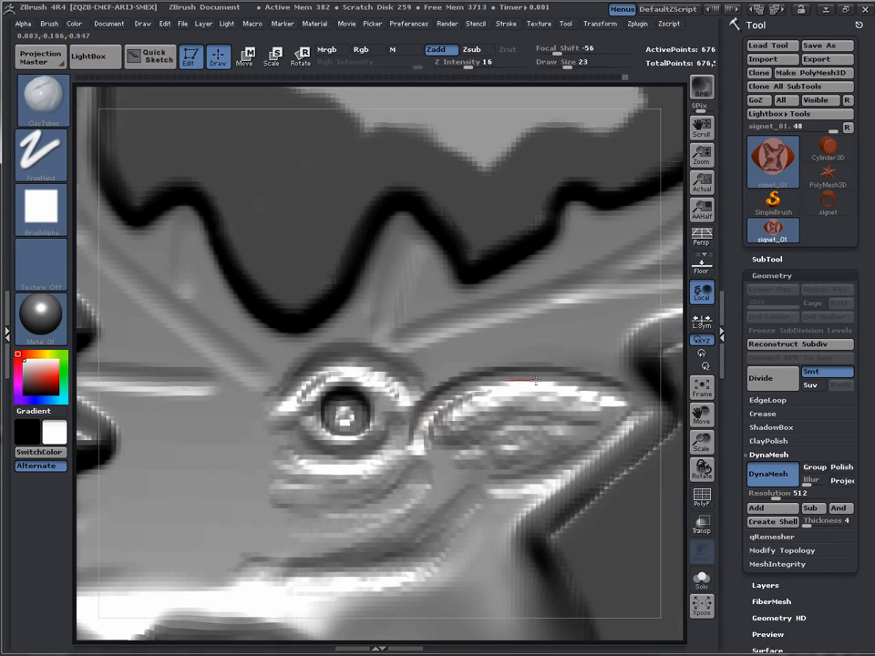
{"action": "mouse_move", "coordinate": [434, 396]}
{"action": "left_mouse_down"}
{"action": "mouse_move", "coordinate": [510, 378]}
{"action": "mouse_move", "coordinate": [610, 387]}
{"action": "left_mouse_up"}
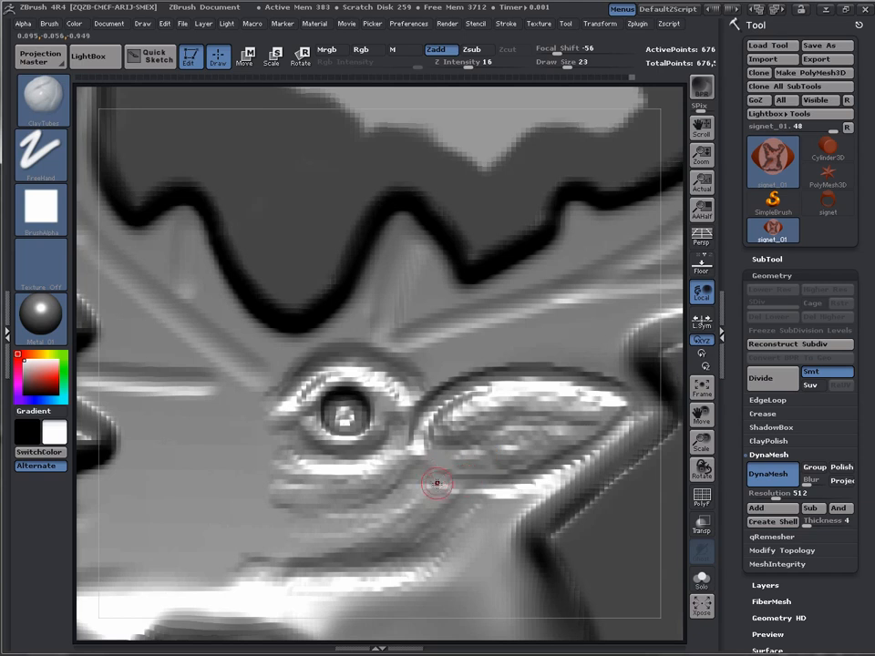
- Add cheek strokes beneath the eye at draw size 44 and detail the ear's interior at draw size 21
{"action": "key", "text": "s"}
{"action": "mouse_move", "coordinate": [428, 490]}
{"action": "left_mouse_down"}
{"action": "mouse_move", "coordinate": [441, 490]}
{"action": "mouse_move", "coordinate": [312, 538]}
{"action": "left_mouse_up"}
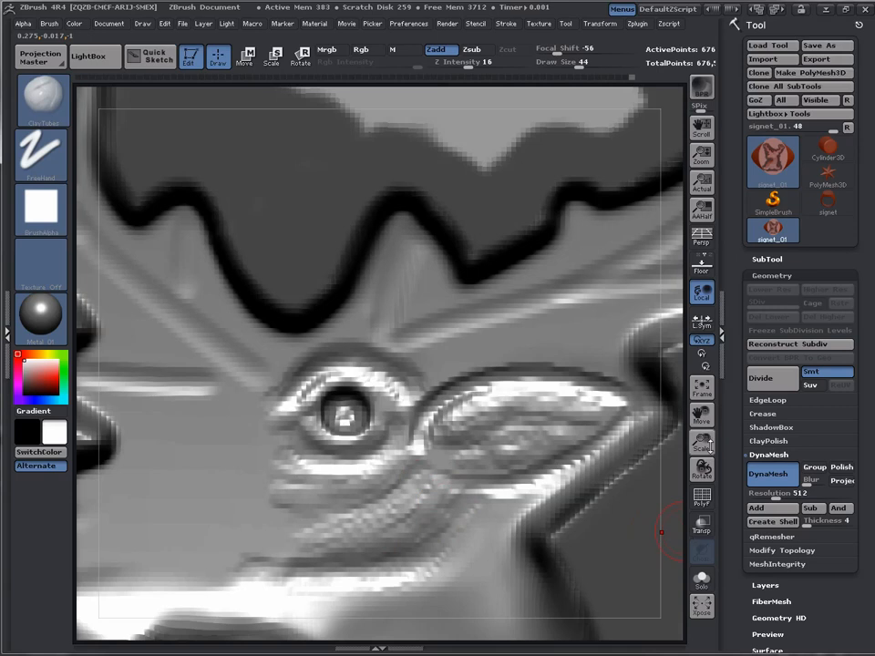
{"action": "left_click_drag", "start_coordinate": [710, 447], "coordinate": [702, 402]}
{"action": "mouse_move", "coordinate": [615, 277]}
{"action": "left_mouse_down"}
{"action": "mouse_move", "coordinate": [599, 253]}
{"action": "mouse_move", "coordinate": [624, 205]}
{"action": "mouse_move", "coordinate": [592, 146]}
{"action": "mouse_move", "coordinate": [586, 237]}
{"action": "mouse_move", "coordinate": [620, 205]}
{"action": "mouse_move", "coordinate": [597, 245]}
{"action": "mouse_move", "coordinate": [706, 408]}
{"action": "left_mouse_up"}
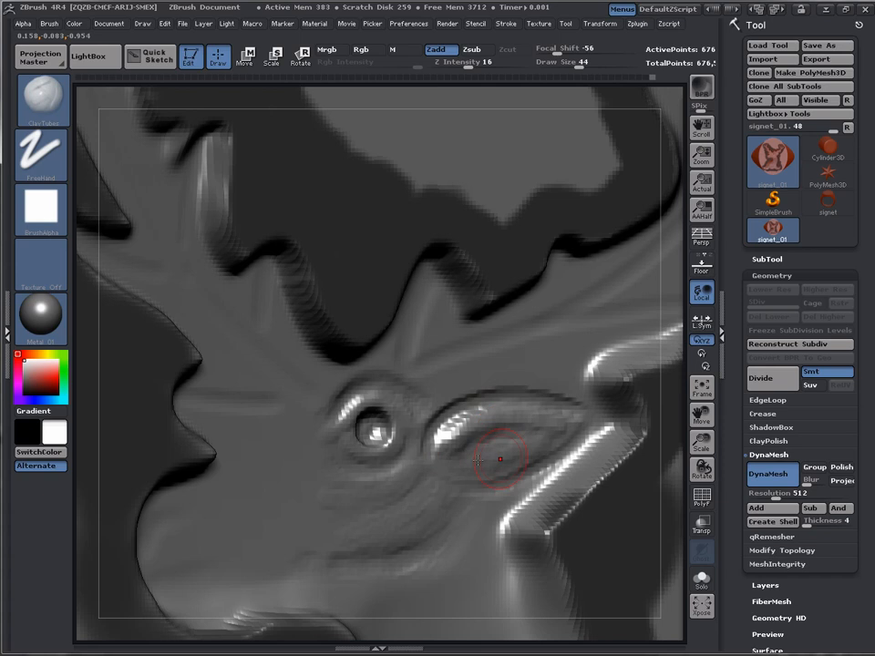
{"action": "key", "text": "s"}
{"action": "left_click", "coordinate": [451, 414]}
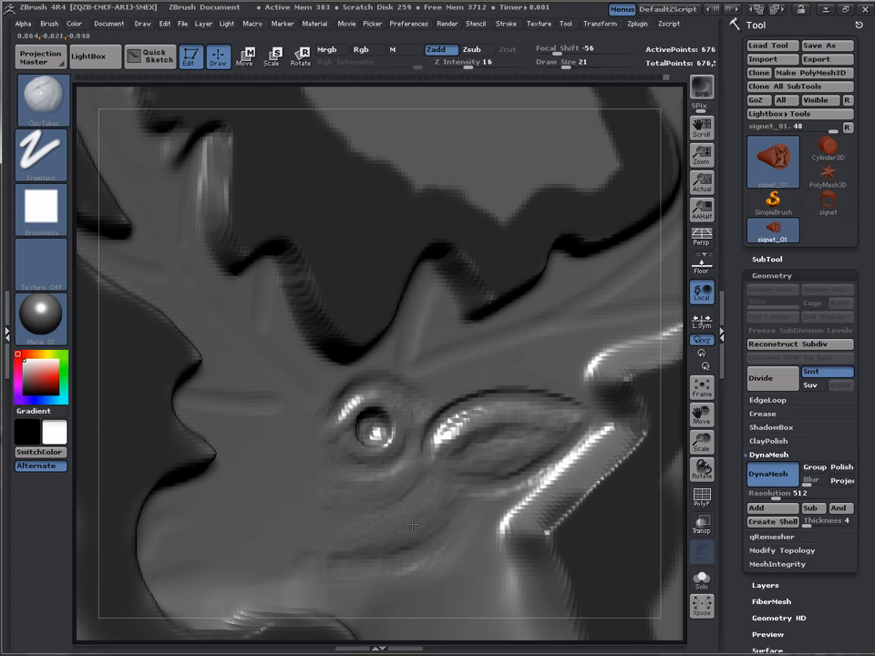
- Reinforce the cheek folds between the eye and the jaw at draw size 41
{"action": "key", "text": "s"}
{"action": "left_click_drag", "start_coordinate": [420, 522], "coordinate": [427, 518]}
{"action": "key", "text": "s"}
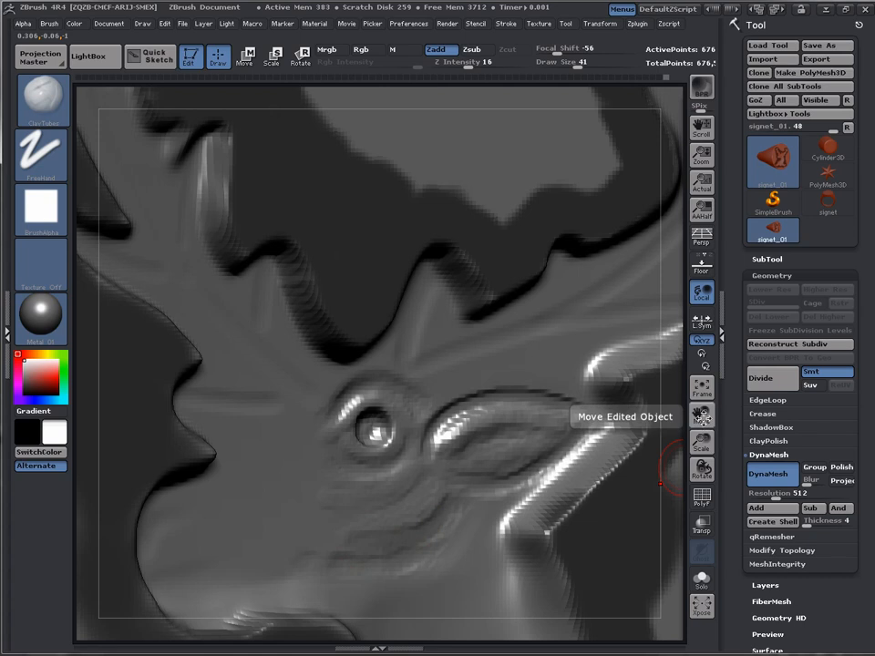
- Build up the jawbone from below the ear towards the throat with ClayTubes strokes at draw size 41
{"action": "left_click_drag", "start_coordinate": [701, 445], "coordinate": [690, 473]}
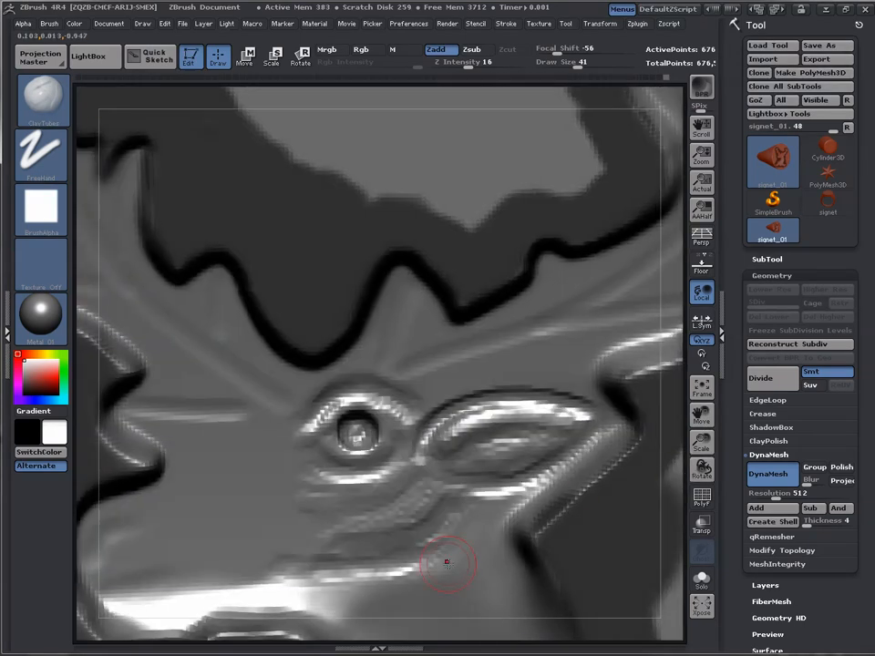
{"action": "left_click_drag", "start_coordinate": [703, 418], "coordinate": [641, 285]}
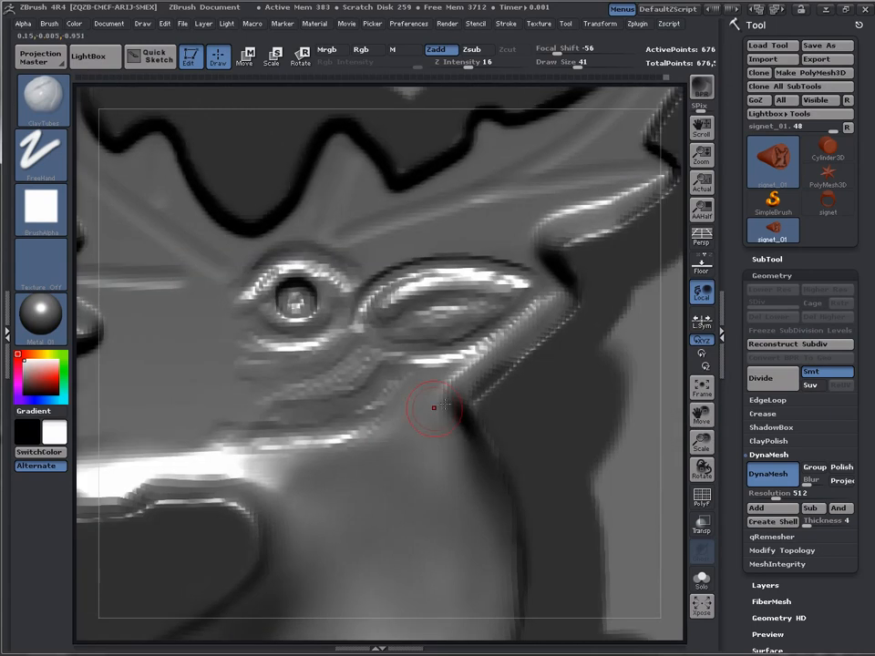
{"action": "left_click_drag", "start_coordinate": [381, 446], "coordinate": [282, 465]}
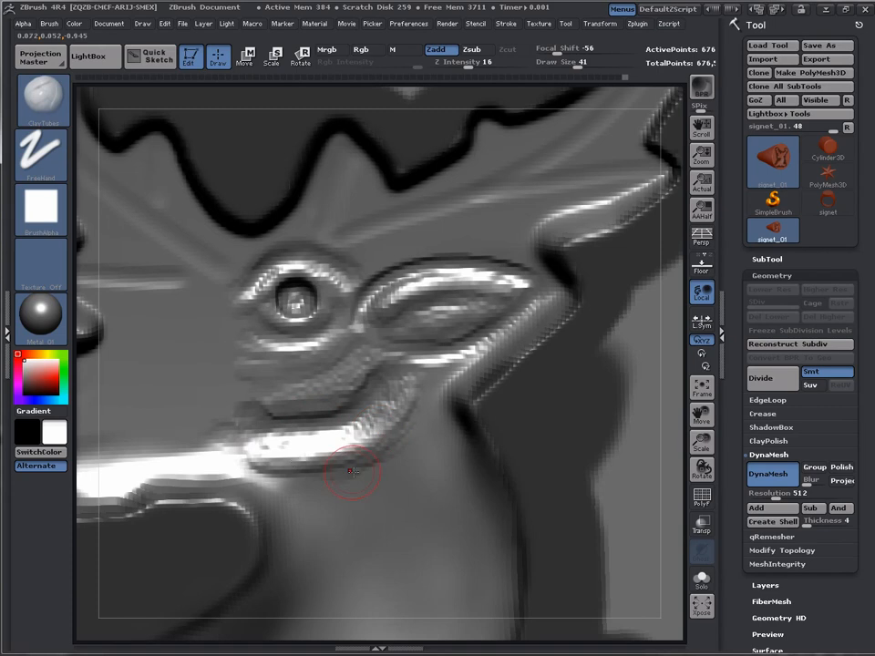
{"action": "mouse_move", "coordinate": [385, 443]}
{"action": "left_mouse_down"}
{"action": "mouse_move", "coordinate": [401, 433]}
{"action": "mouse_move", "coordinate": [253, 454]}
{"action": "left_mouse_up"}
- Set Z Intensity to 10 and draw size to 90, and add broad strokes on the upper neck beneath the jaw
{"action": "left_click_drag", "start_coordinate": [469, 63], "coordinate": [461, 63]}
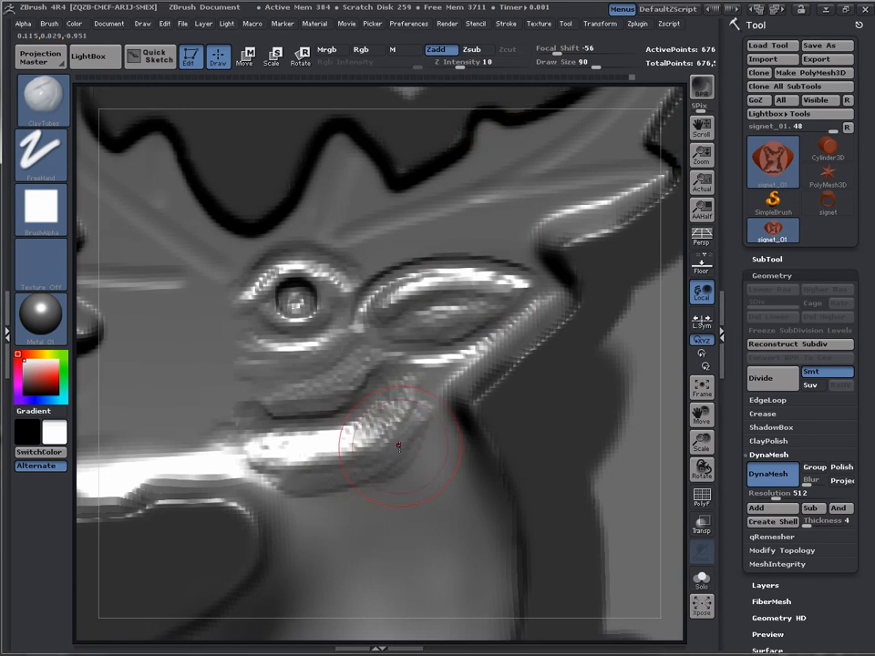
{"action": "left_click_drag", "start_coordinate": [336, 484], "coordinate": [290, 529]}
{"action": "left_click_drag", "start_coordinate": [351, 500], "coordinate": [424, 453]}
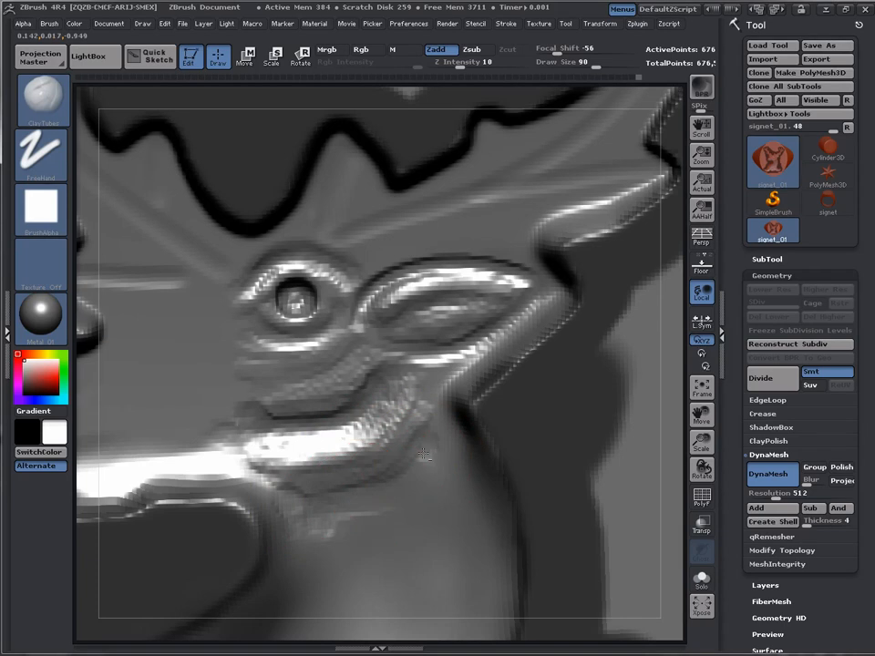
- Add another ClayTubes stroke on the upper neck beneath the jaw and review the whole deer relief
{"action": "mouse_move", "coordinate": [329, 511]}
{"action": "left_mouse_down"}
{"action": "mouse_move", "coordinate": [314, 511]}
{"action": "mouse_move", "coordinate": [310, 469]}
{"action": "left_mouse_up"}
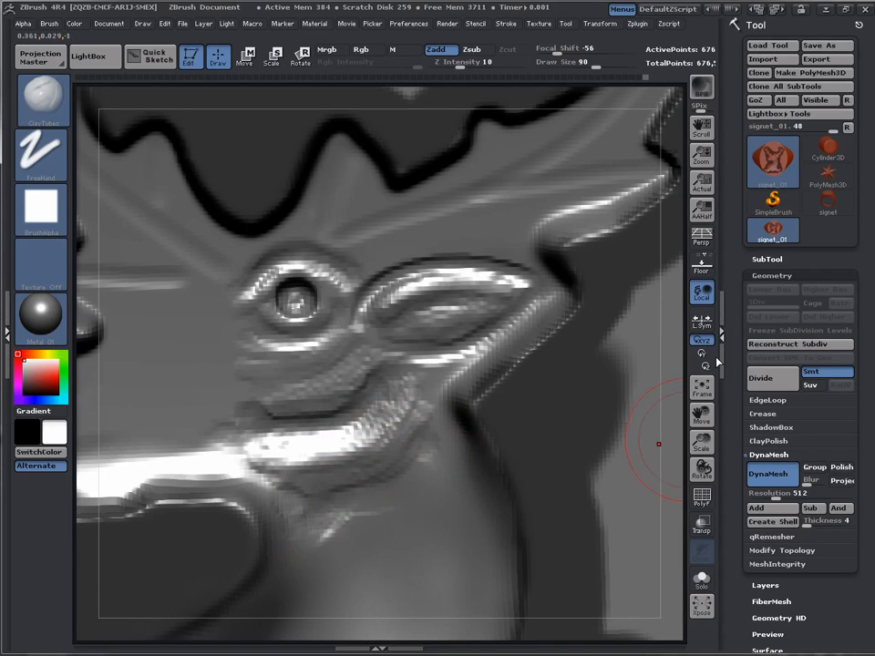
{"action": "left_click", "coordinate": [699, 397]}
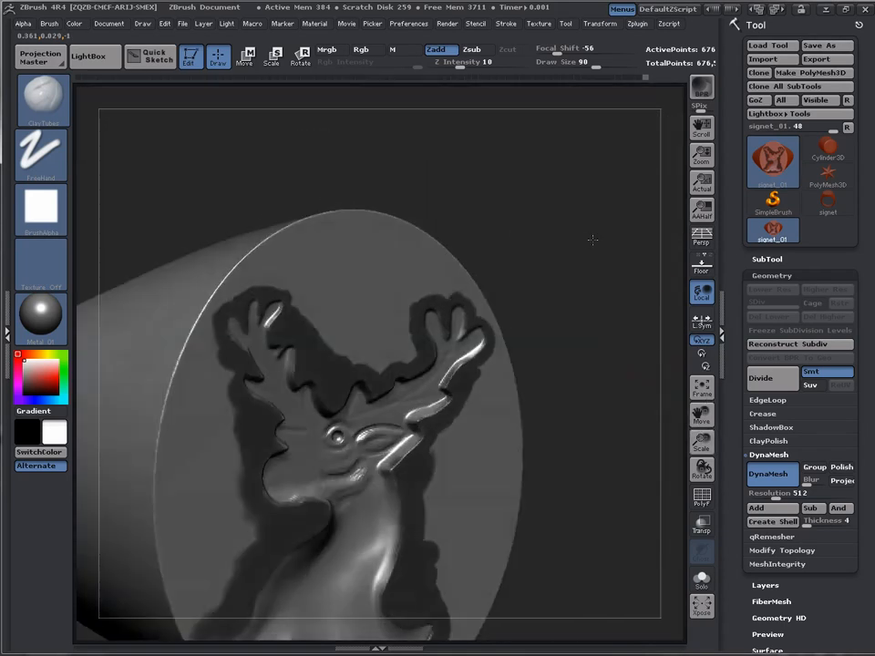
{"action": "left_click_drag", "start_coordinate": [593, 240], "coordinate": [581, 208]}
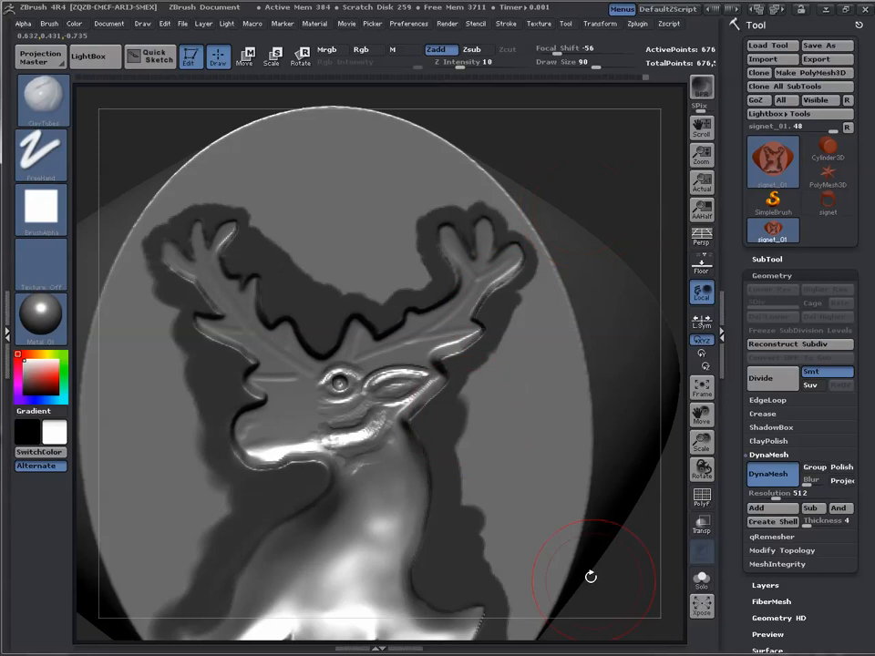
{"action": "mouse_move", "coordinate": [592, 578]}
{"action": "left_mouse_down"}
{"action": "mouse_move", "coordinate": [603, 544]}
{"action": "mouse_move", "coordinate": [390, 336]}
{"action": "mouse_move", "coordinate": [393, 304]}
{"action": "left_mouse_up"}
- Build up the back of the neck below the ear with the Clay brush at draw size 90, and smooth it
{"action": "key", "text": "shift"}
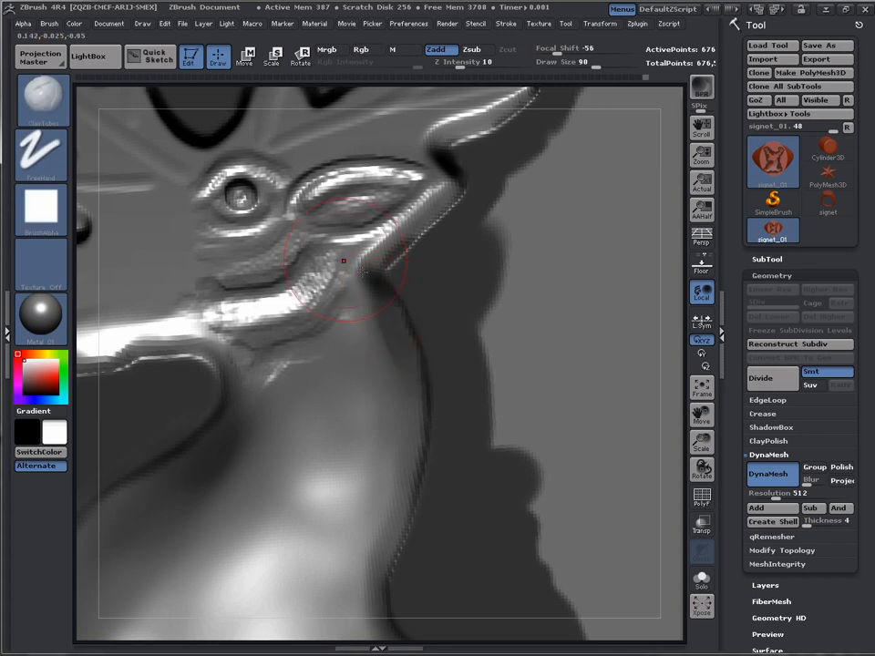
{"action": "left_click", "coordinate": [52, 103]}
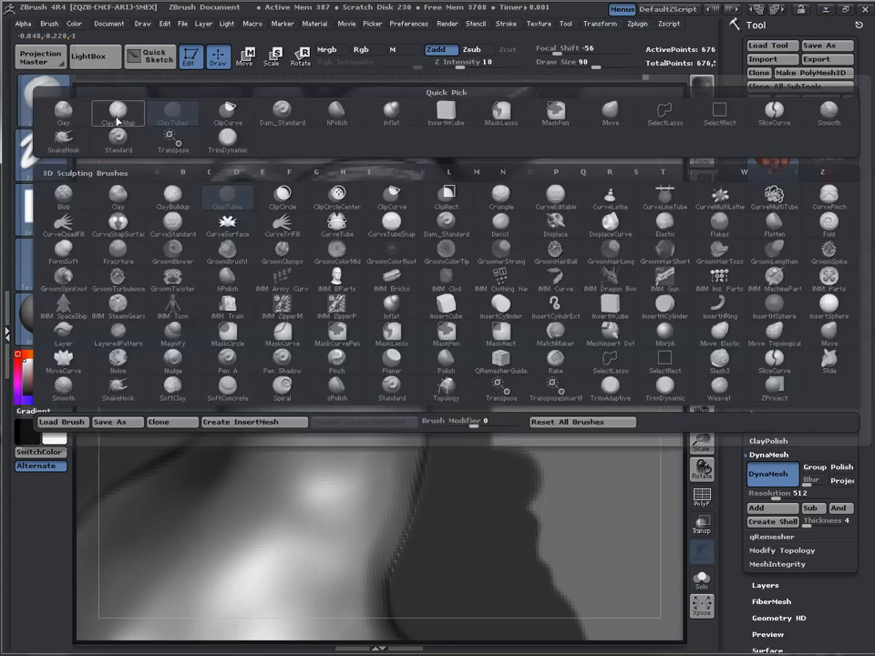
{"action": "left_click", "coordinate": [51, 110]}
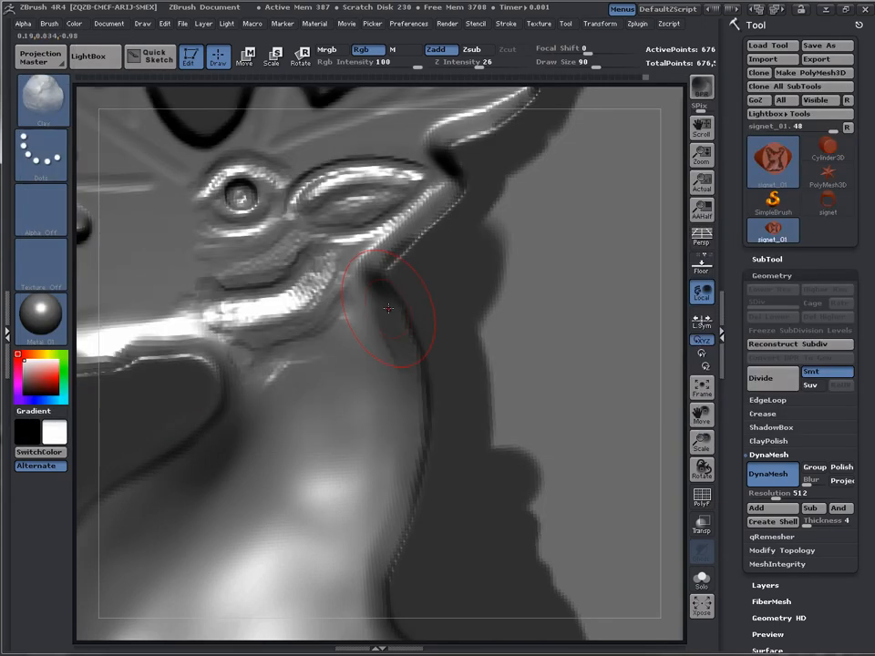
{"action": "mouse_move", "coordinate": [424, 397]}
{"action": "left_mouse_down"}
{"action": "mouse_move", "coordinate": [391, 361]}
{"action": "mouse_move", "coordinate": [419, 456]}
{"action": "left_mouse_up"}
{"action": "key", "text": "shift"}
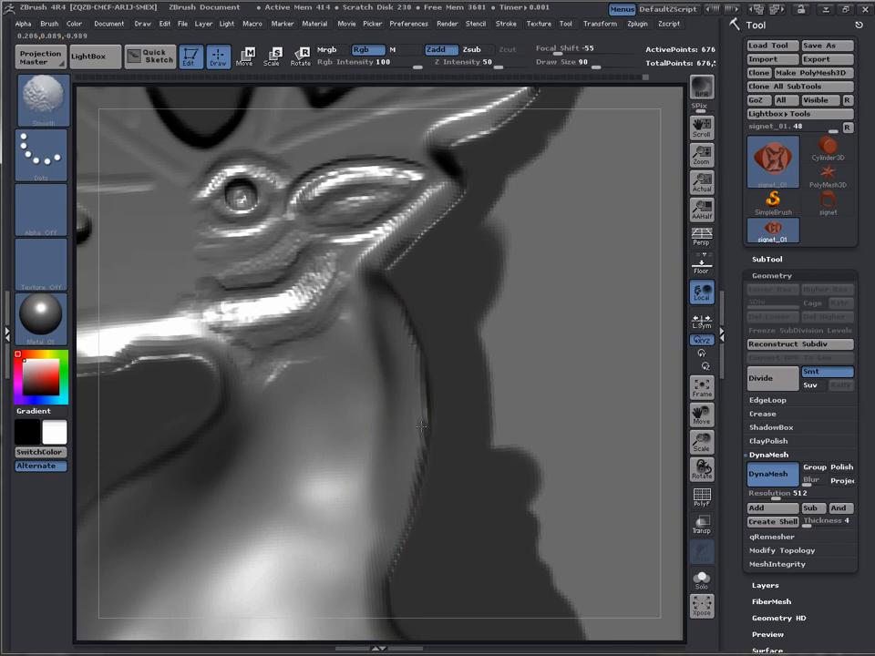
{"action": "left_click_drag", "start_coordinate": [405, 345], "coordinate": [375, 308], "text": "shift"}
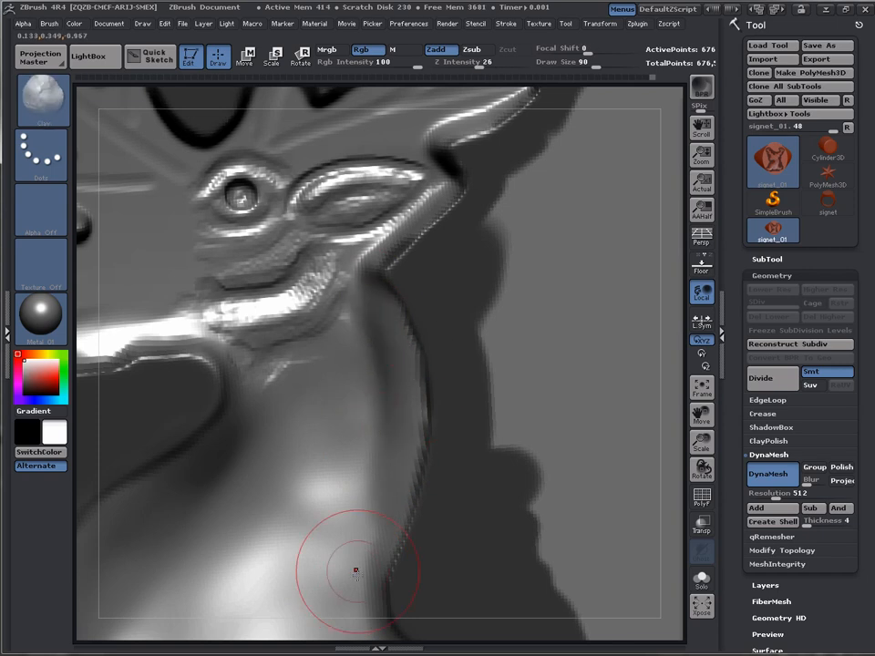
{"action": "key", "text": "shift"}
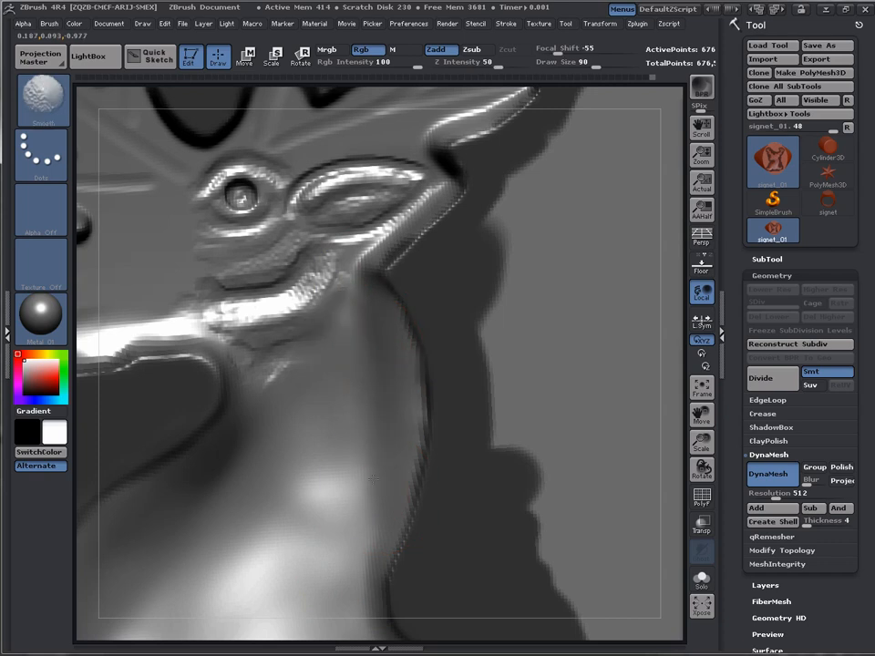
- Set Z Intensity to 12 and draw size to 53, and smooth the jawbone, cheek folds and upper throat
{"action": "left_click", "coordinate": [473, 59]}
{"action": "type", "text": "10"}
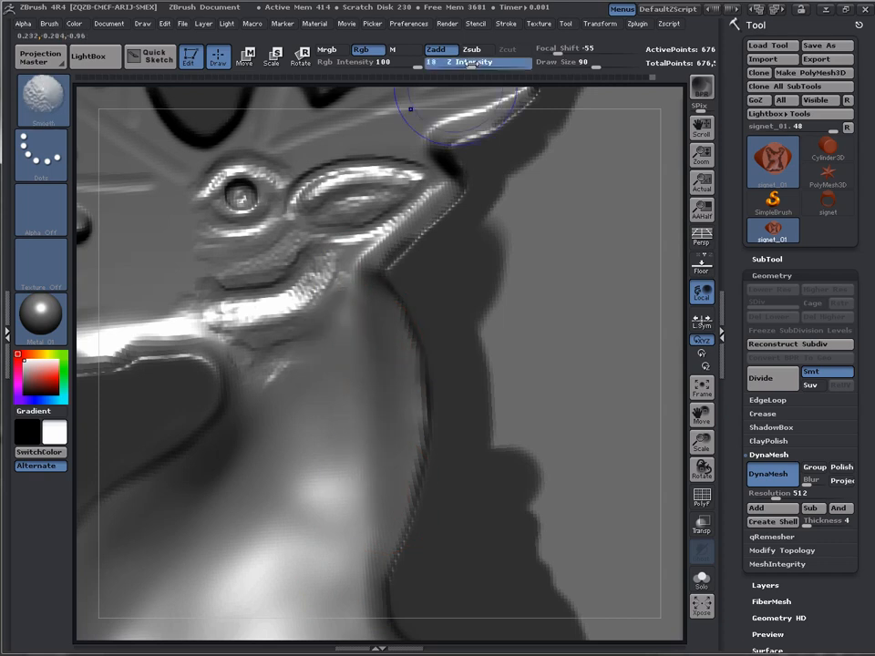
{"action": "left_click_drag", "start_coordinate": [469, 64], "coordinate": [465, 64], "text": "shift"}
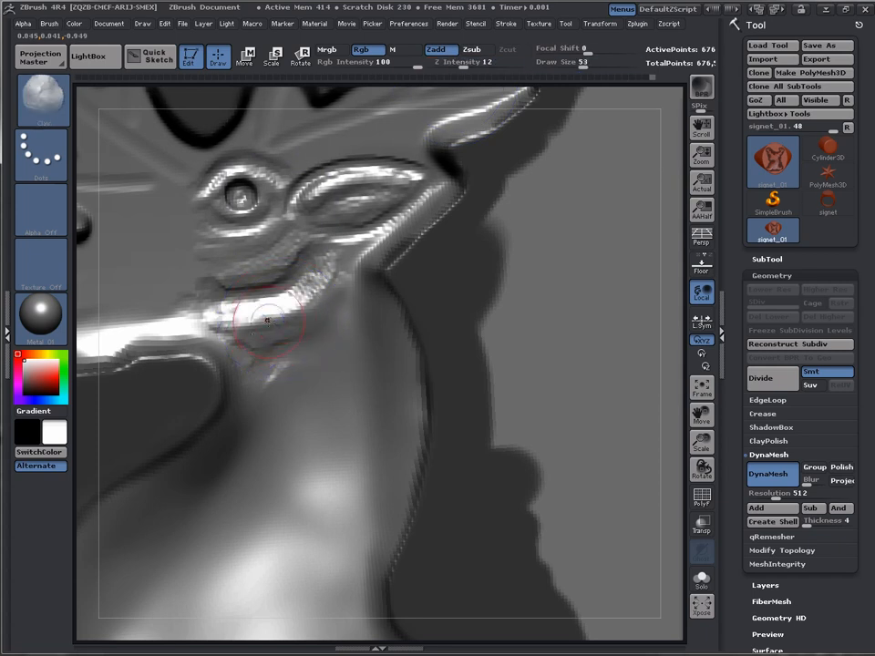
{"action": "key", "text": "shift"}
{"action": "left_click_drag", "start_coordinate": [293, 326], "coordinate": [271, 373], "text": "shift"}
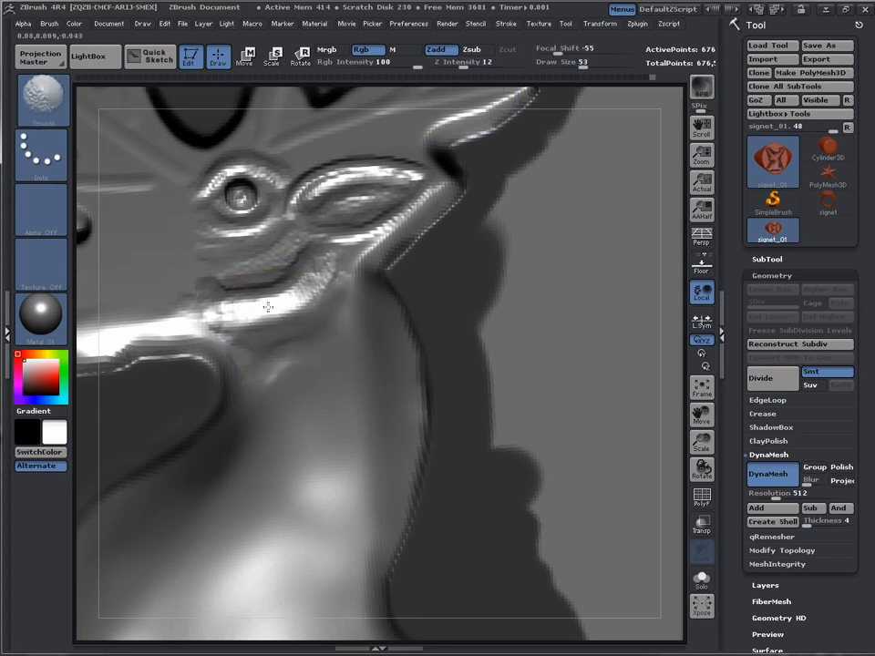
{"action": "left_click_drag", "start_coordinate": [268, 307], "coordinate": [258, 270], "text": "shift"}
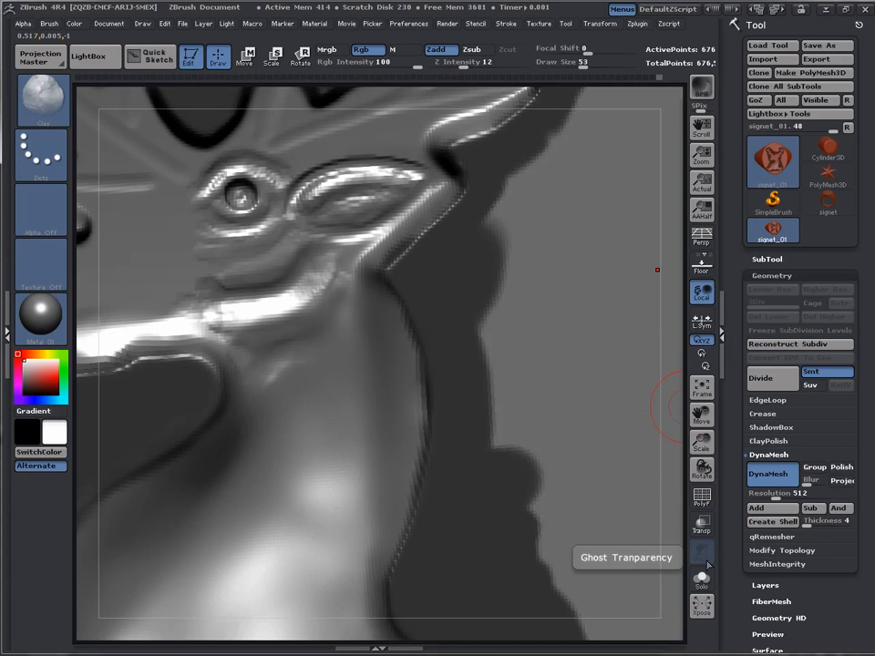
- Check the mesh's polyframe, and try clearing the mask around the deer and remeshing with DynaMesh at resolution 512
{"action": "left_click", "coordinate": [702, 500]}
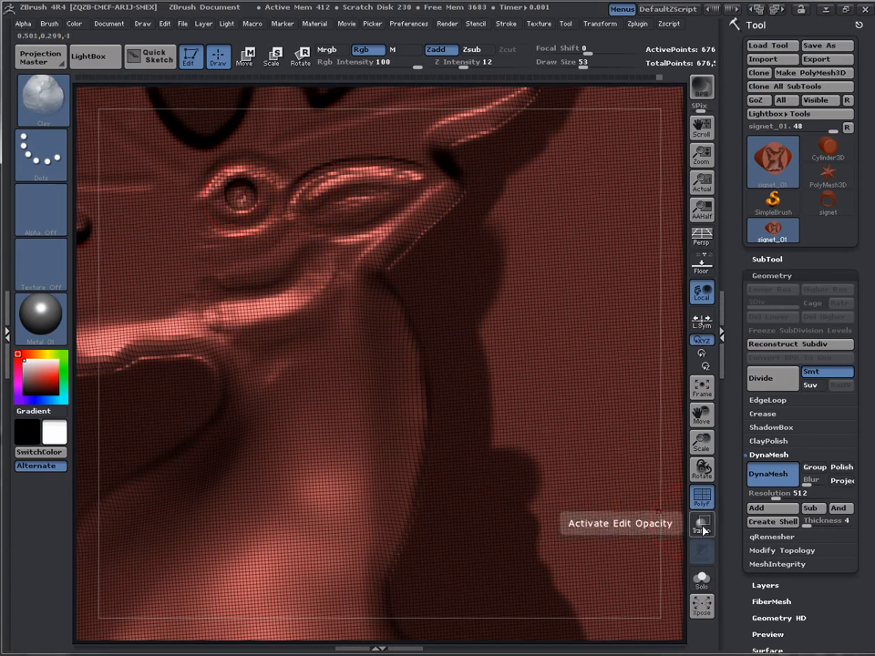
{"action": "left_click", "coordinate": [700, 497]}
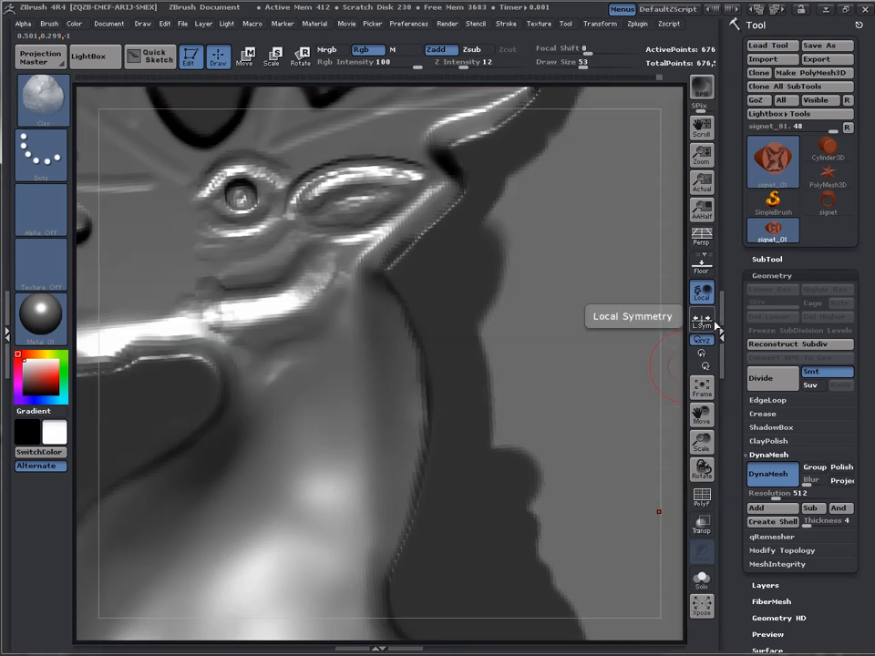
{"action": "mouse_move", "coordinate": [701, 443]}
{"action": "left_mouse_down"}
{"action": "mouse_move", "coordinate": [650, 346]}
{"action": "mouse_move", "coordinate": [587, 365]}
{"action": "left_mouse_up"}
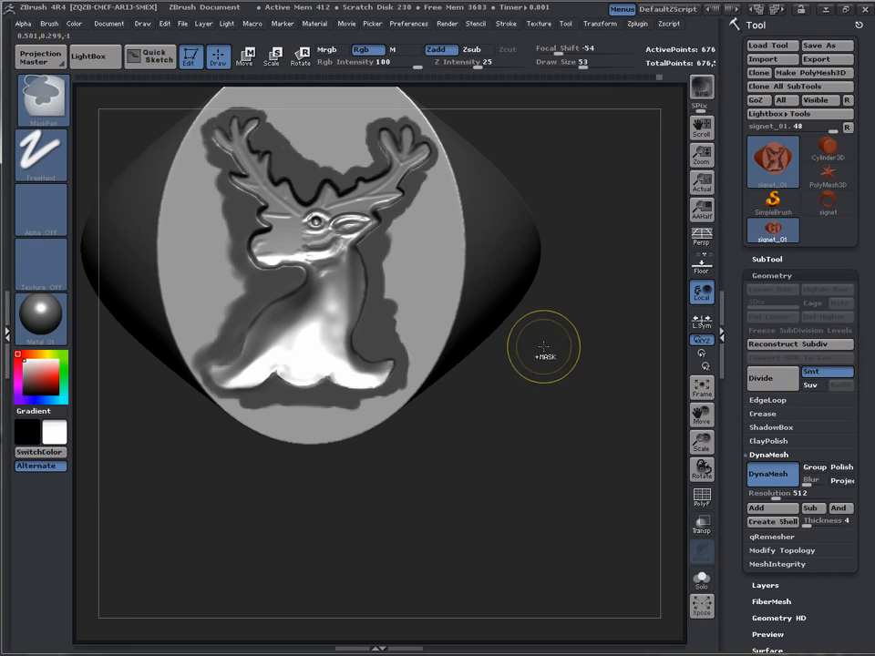
{"action": "left_click_drag", "start_coordinate": [543, 357], "coordinate": [580, 417], "text": "ctrl"}
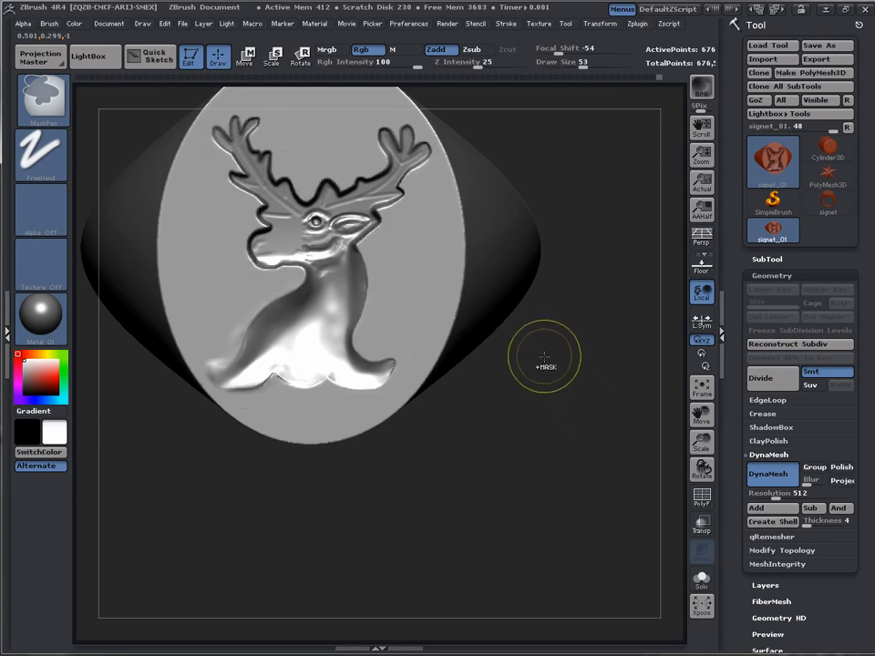
{"action": "mouse_move", "coordinate": [541, 353]}
{"action": "left_mouse_down", "text": "ctrl"}
{"action": "mouse_move", "coordinate": [603, 447]}
{"action": "mouse_move", "coordinate": [589, 424]}
{"action": "mouse_move", "coordinate": [579, 438]}
{"action": "mouse_move", "coordinate": [645, 511]}
{"action": "left_mouse_up", "text": "ctrl"}
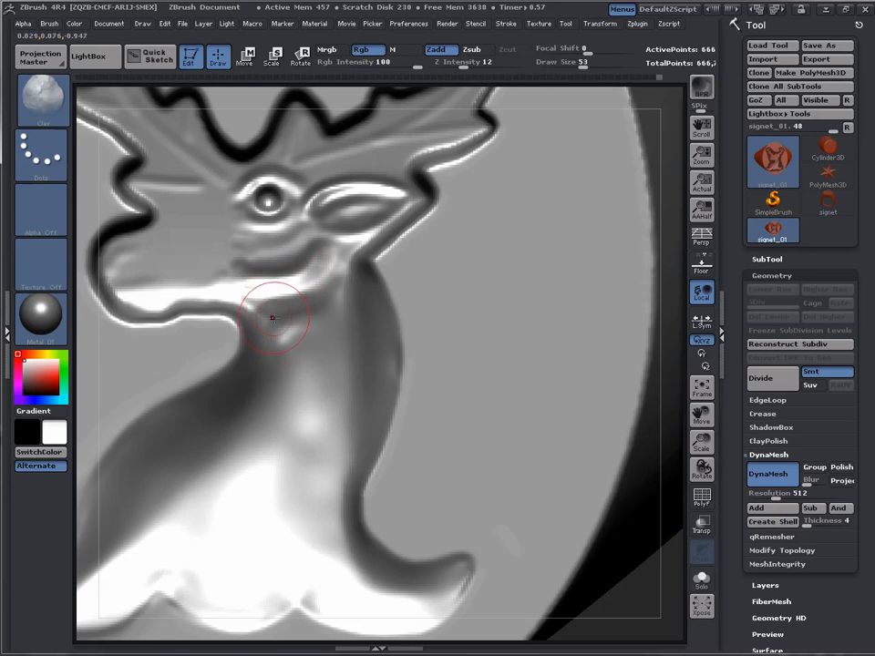
- Undo the DynaMesh remesh and the clearing of the mask around the deer
{"action": "key", "text": "ctrl"}
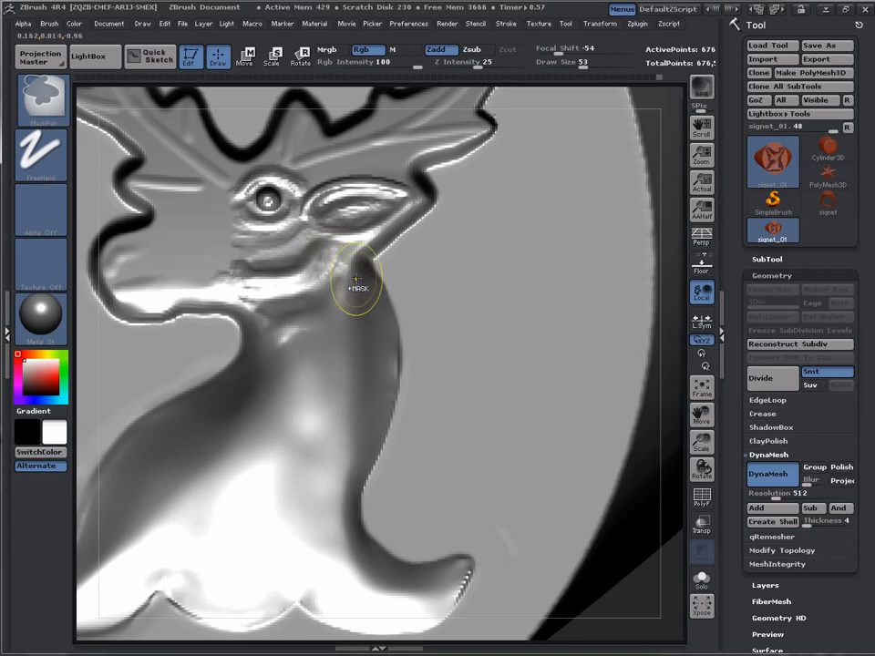
{"action": "left_click_drag", "start_coordinate": [640, 611], "coordinate": [622, 476], "text": "alt"}
{"action": "mouse_move", "coordinate": [590, 509]}
{"action": "left_mouse_down", "text": "ctrl"}
{"action": "mouse_move", "coordinate": [625, 572]}
{"action": "mouse_move", "coordinate": [566, 528]}
{"action": "mouse_move", "coordinate": [547, 486]}
{"action": "mouse_move", "coordinate": [529, 584]}
{"action": "left_mouse_up", "text": "ctrl"}
{"action": "key", "text": "ctrl+z"}
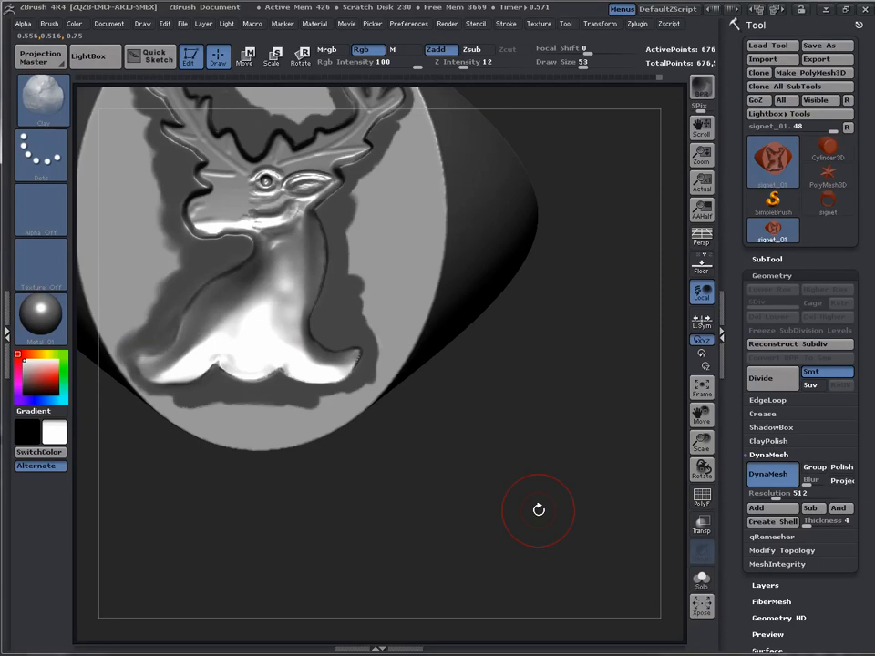
{"action": "left_click_drag", "start_coordinate": [429, 392], "coordinate": [564, 503]}
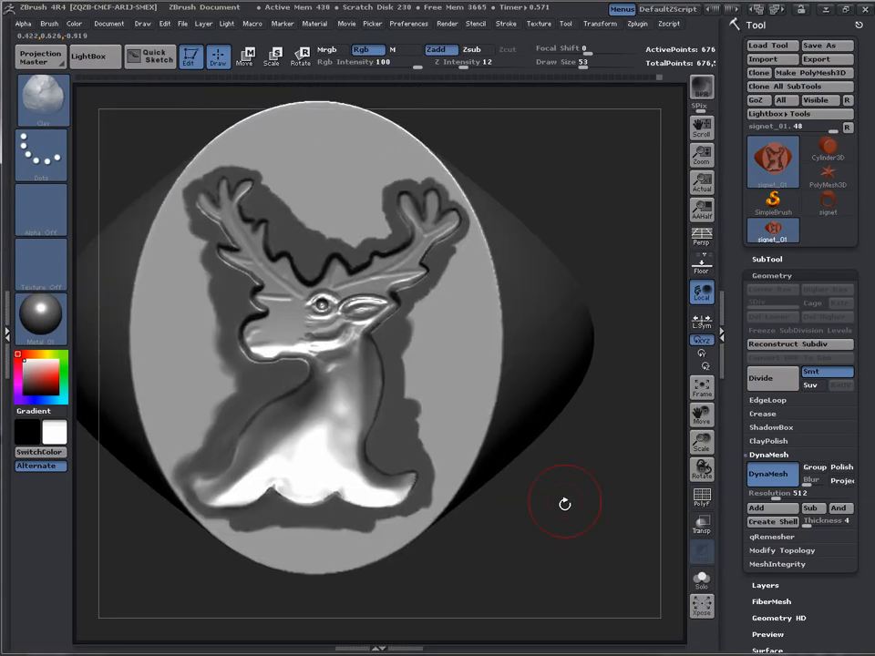